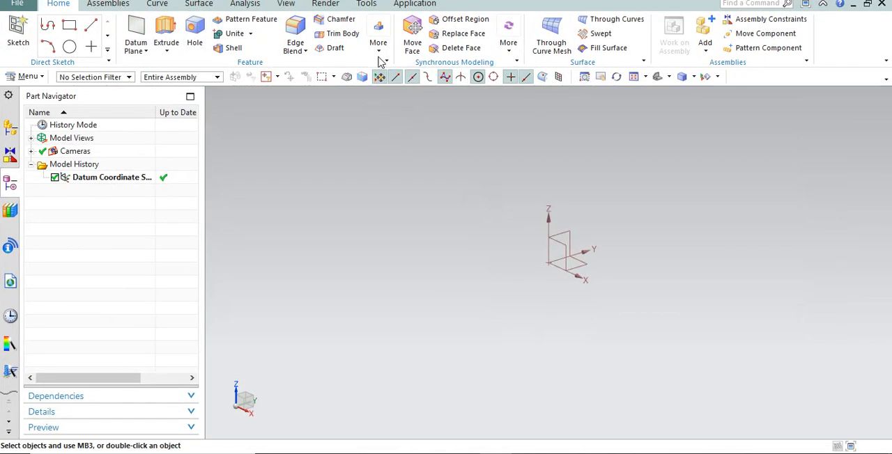
pyautogui.click(379, 48)
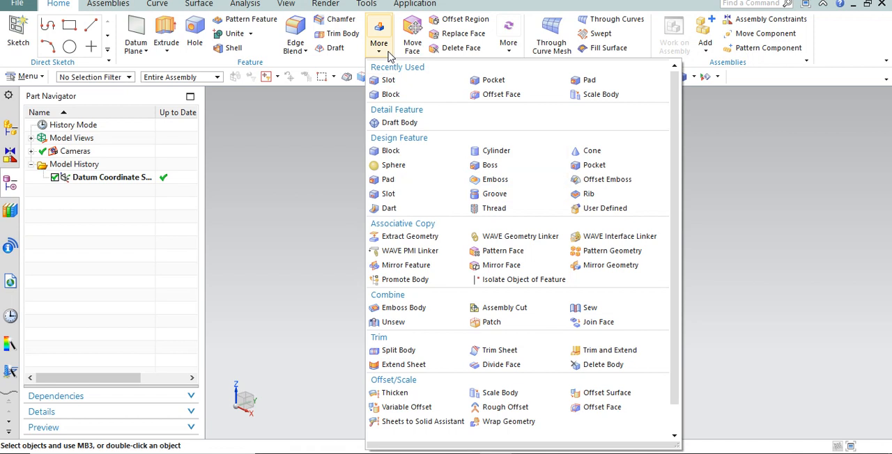
pyautogui.click(495, 195)
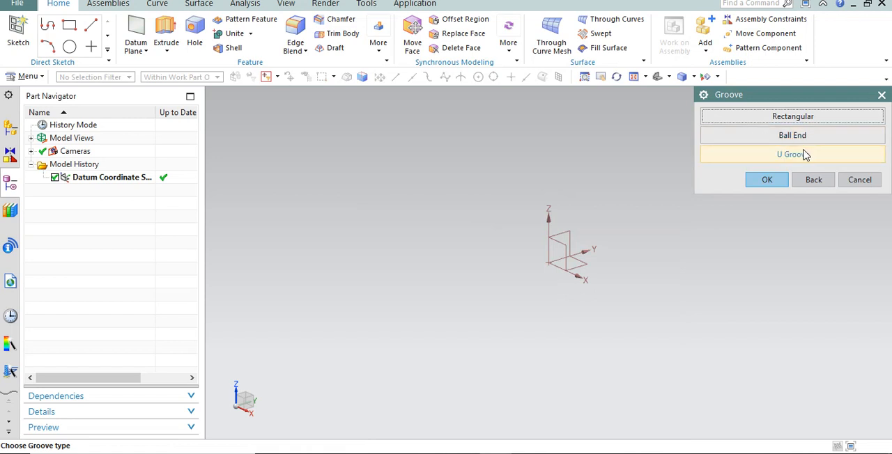
pyautogui.click(860, 179)
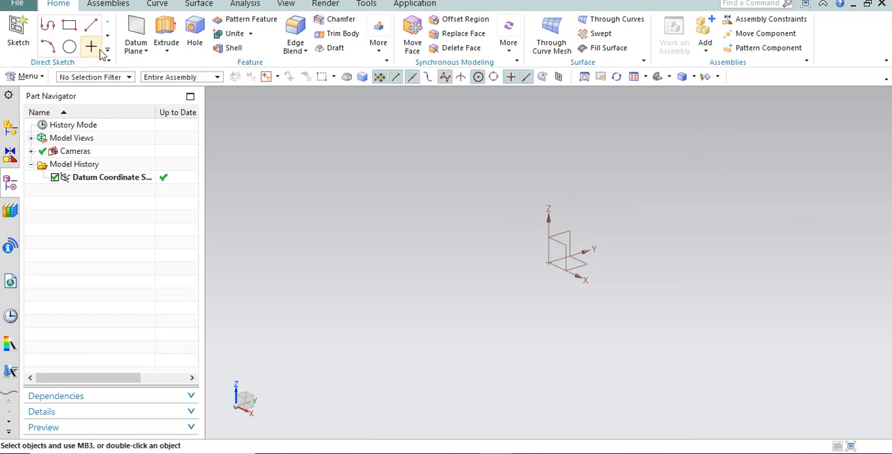
pyautogui.click(378, 48)
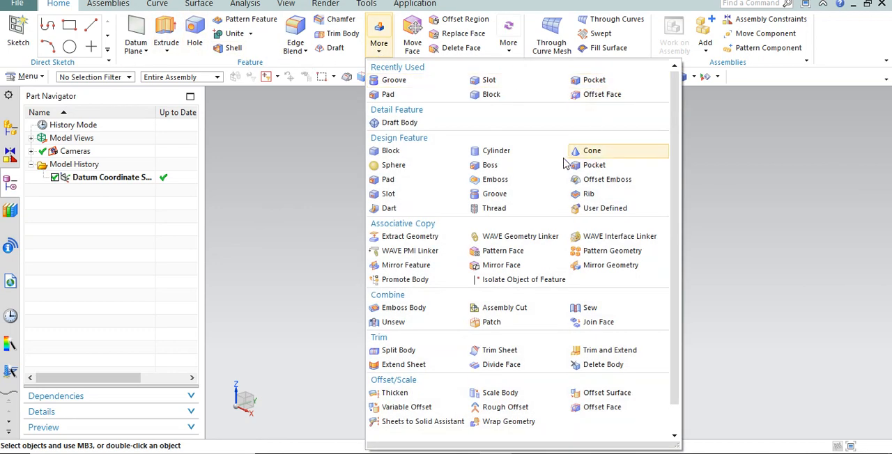
pyautogui.click(490, 150)
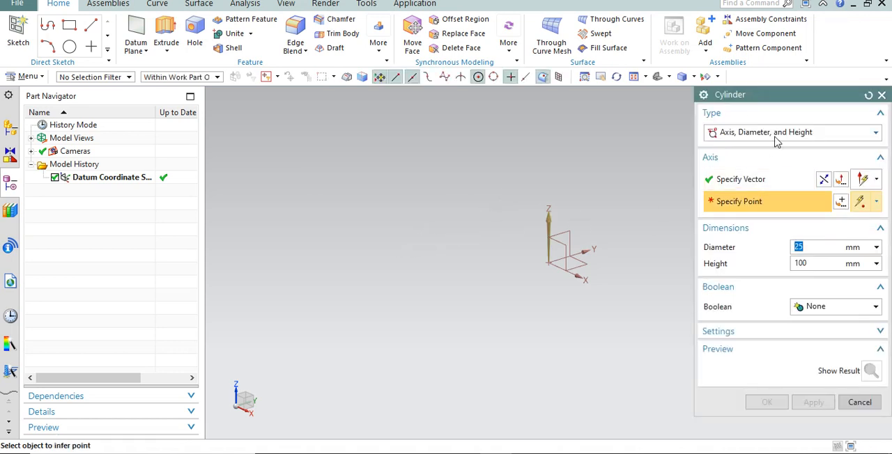
pyautogui.click(841, 202)
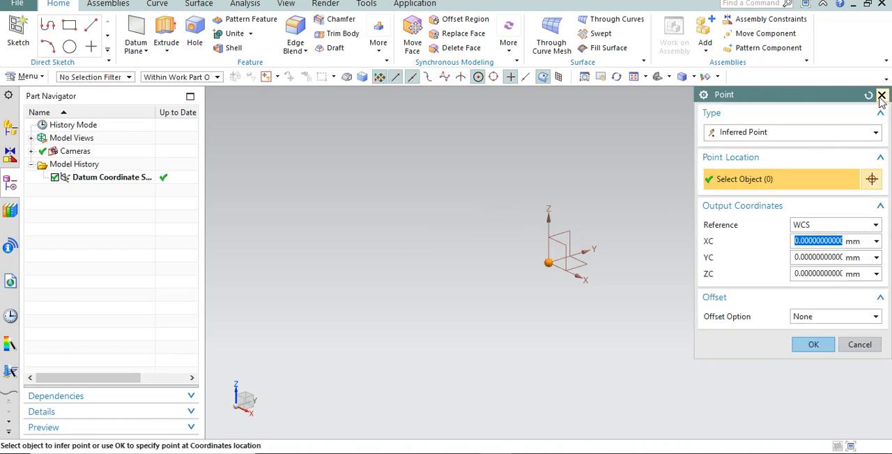
pyautogui.click(880, 97)
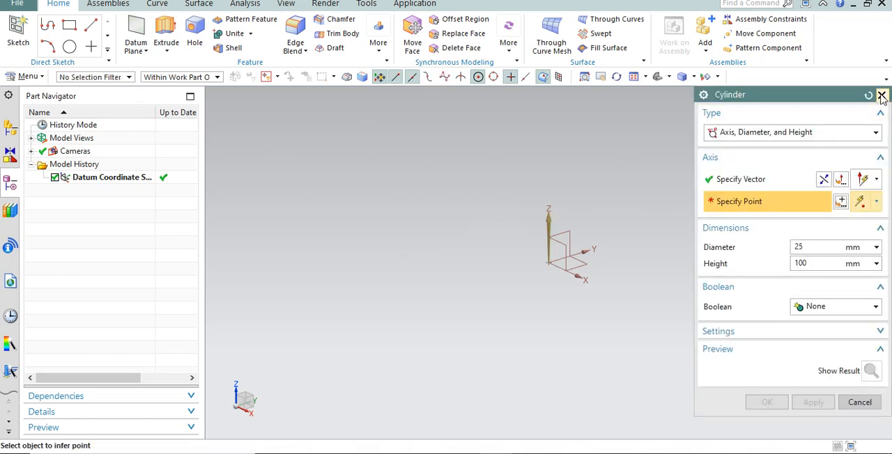
pyautogui.click(880, 96)
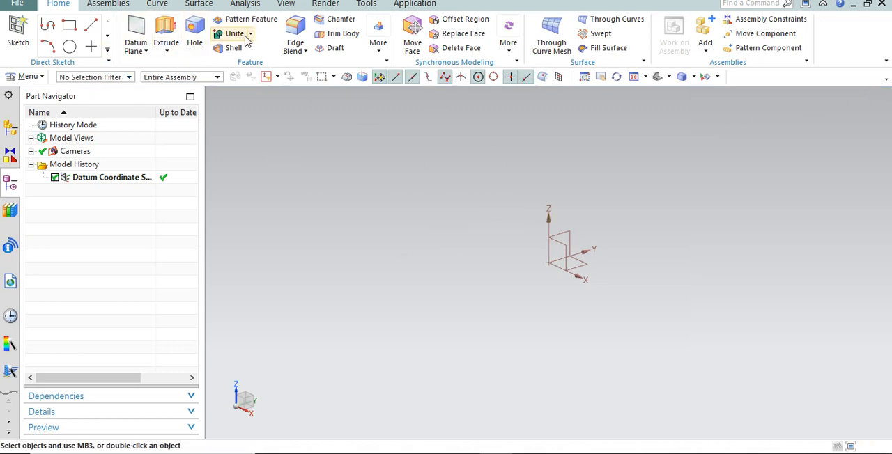
# Start a Revolve feature and create its section sketch on the XZ plane of the datum coordinate system.
pyautogui.click(168, 51)
pyautogui.click(176, 81)
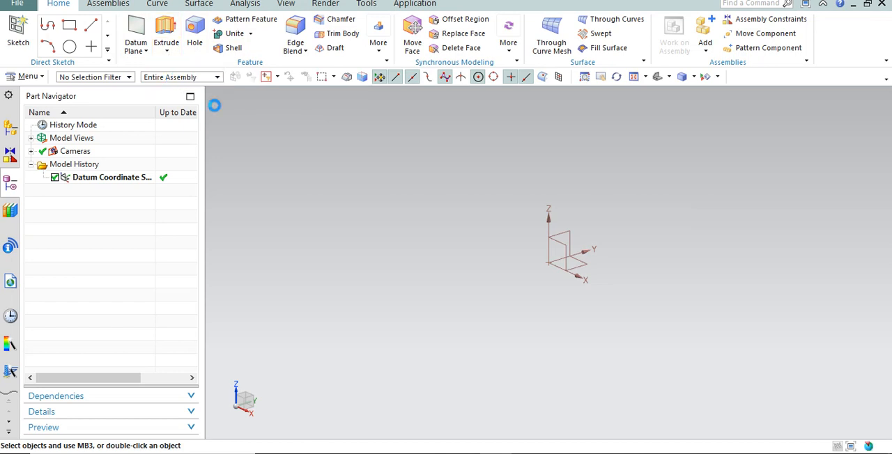
pyautogui.click(566, 250)
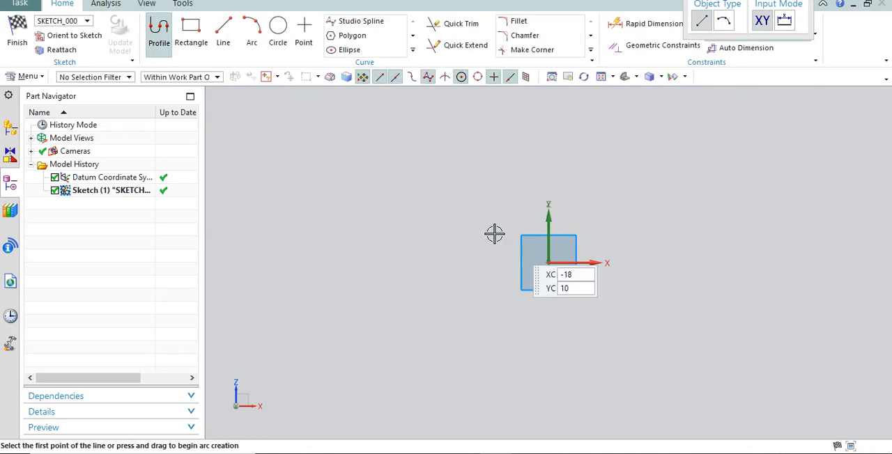
pyautogui.moveTo(548, 262); pyautogui.dragTo(603, 264)
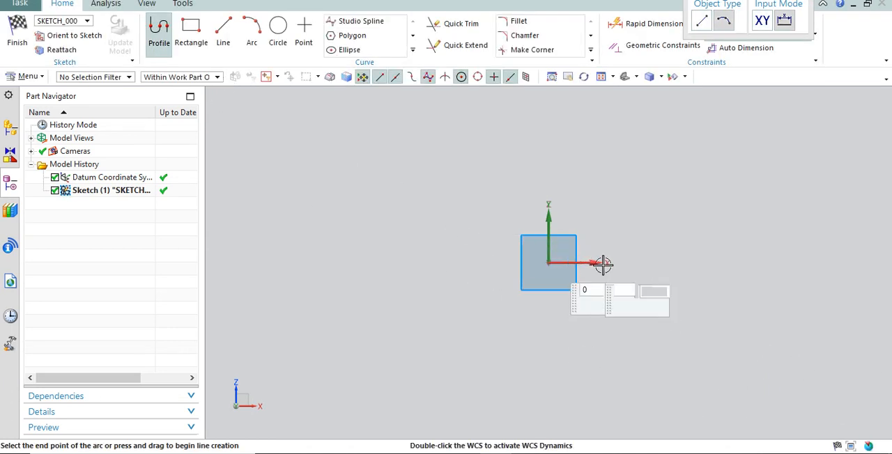
pyautogui.click(628, 263)
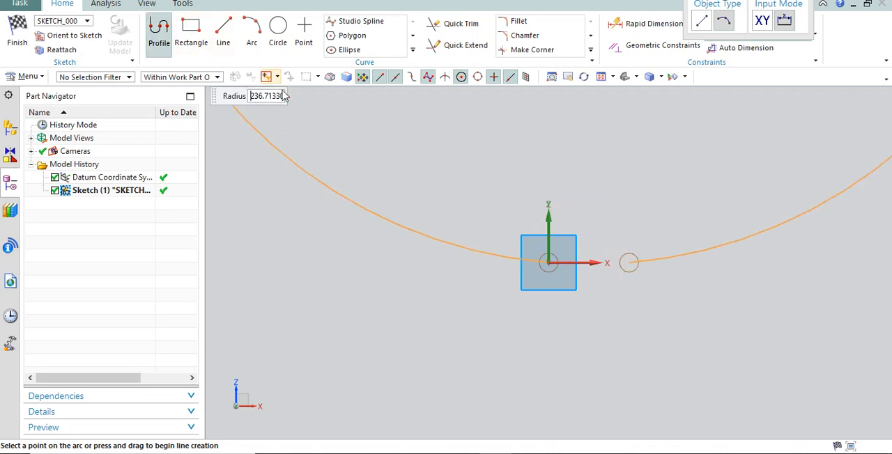
pyautogui.press('Escape')
pyautogui.scroll(-5, 420, 347)
pyautogui.press('Escape')
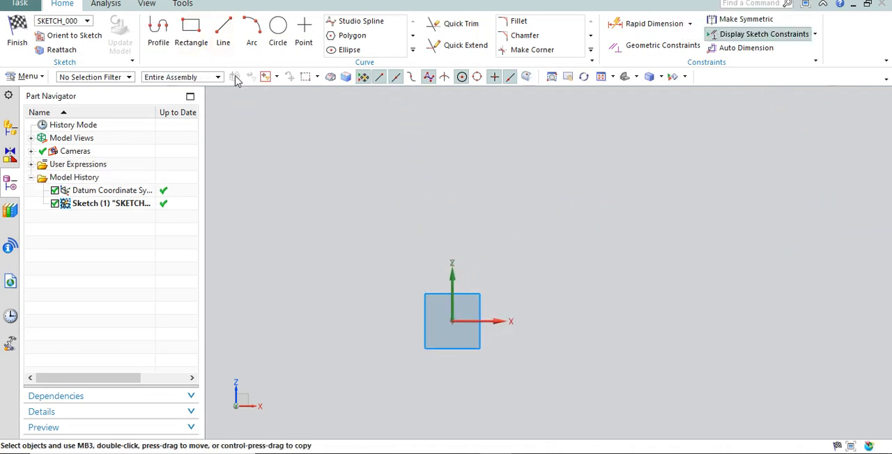
# Sketch a stepped profile from the origin: about 75 mm along X, 17 mm up, 17 mm inward and 97 mm up.
pyautogui.click(159, 32)
pyautogui.click(452, 322)
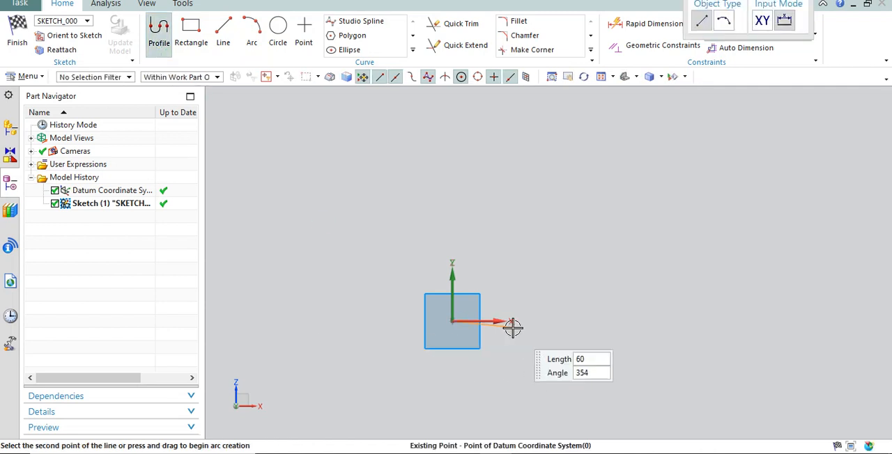
pyautogui.click(530, 306)
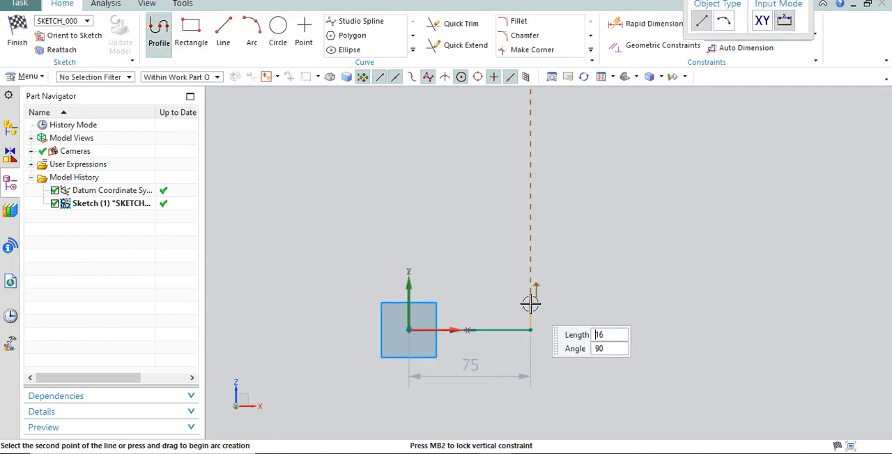
pyautogui.click(529, 302)
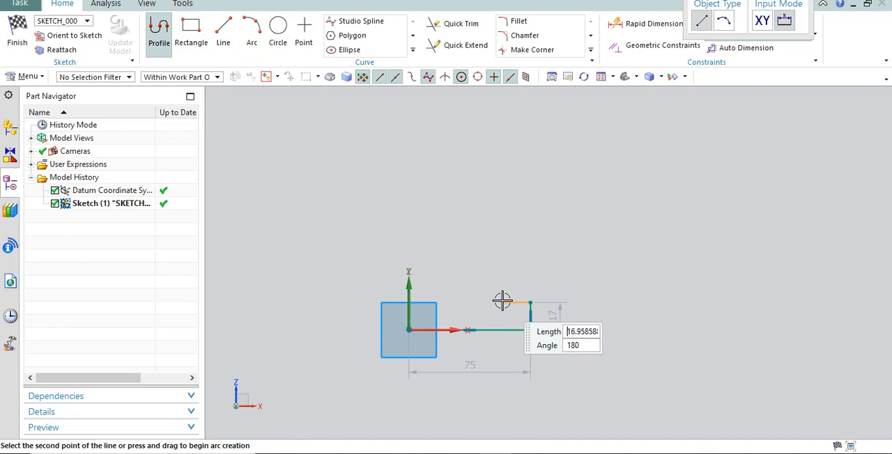
pyautogui.click(502, 302)
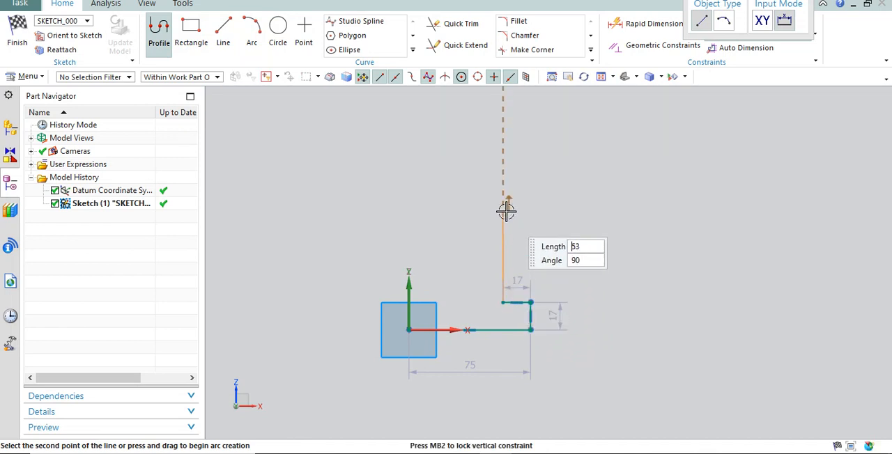
pyautogui.click(506, 145)
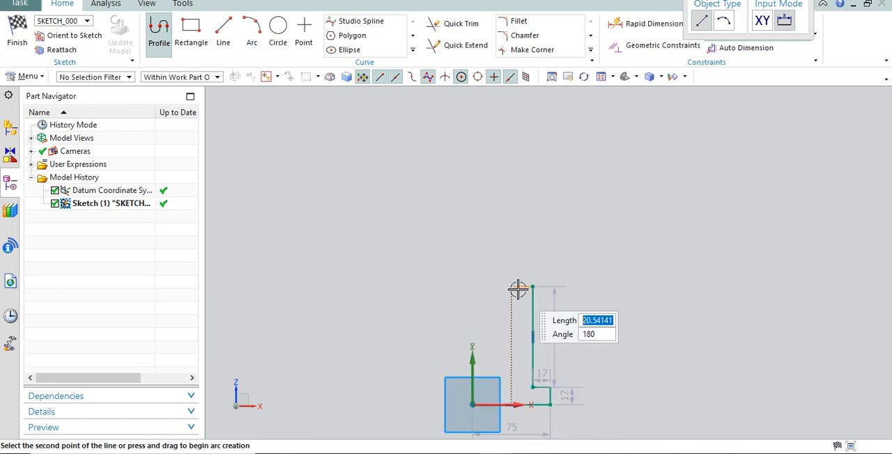
# Continue the profile about 20.5 mm inward, 115 mm up, 20 mm slanting inward and 45 mm horizontally past the vertical axis.
pyautogui.click(512, 287)
pyautogui.click(511, 167)
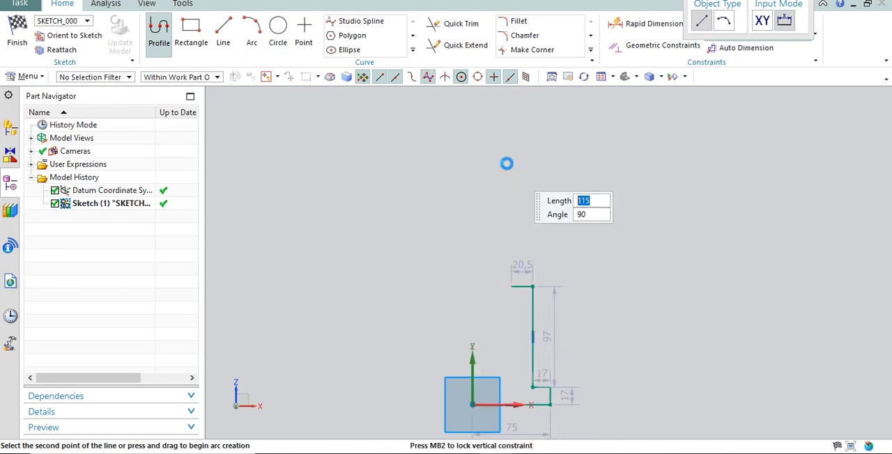
pyautogui.click(499, 149)
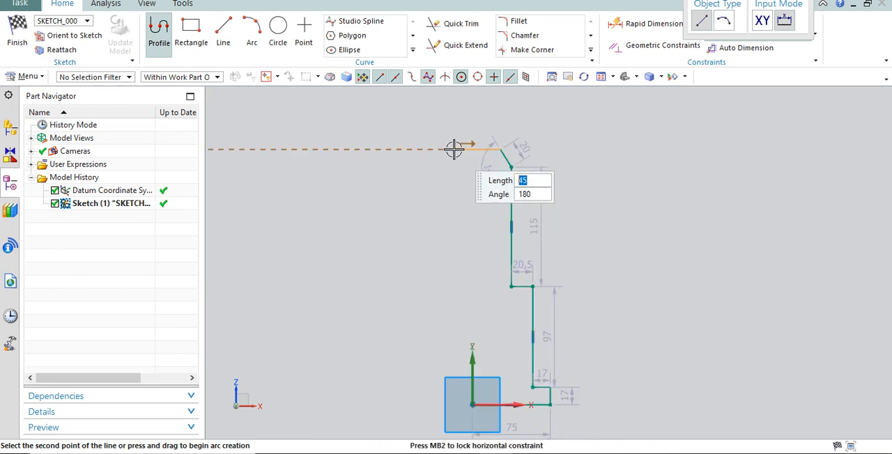
pyautogui.click(453, 150)
pyautogui.press('Escape')
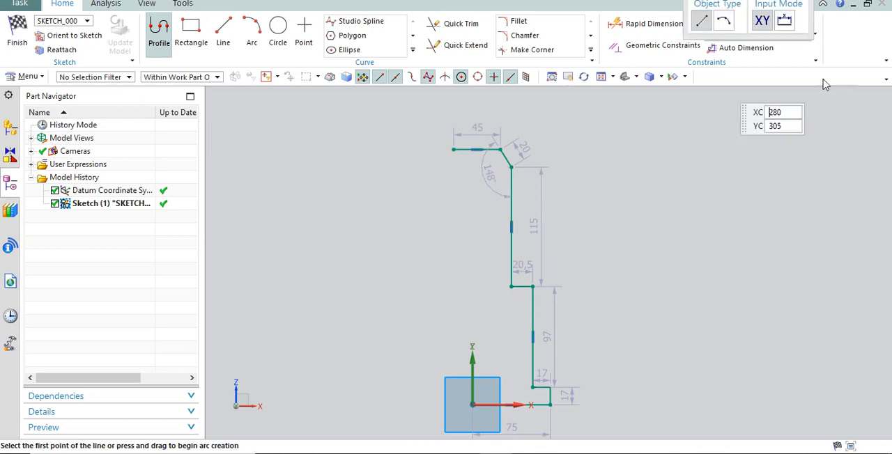
pyautogui.press('Escape')
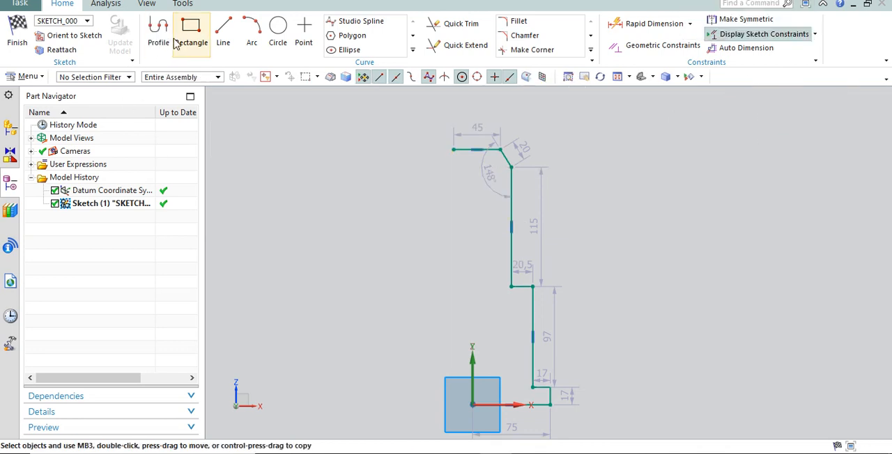
# Draw a vertical line about 270 mm long from the origin, crossing the profile's top horizontal line.
pyautogui.click(223, 31)
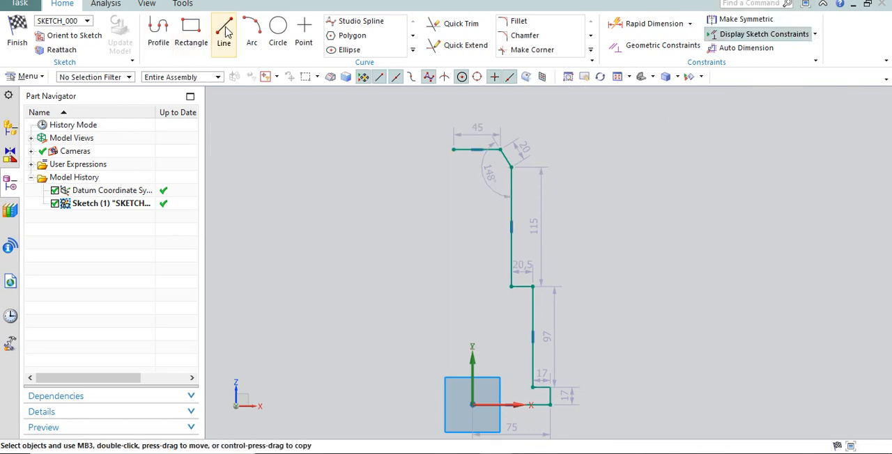
pyautogui.click(472, 405)
pyautogui.click(473, 126)
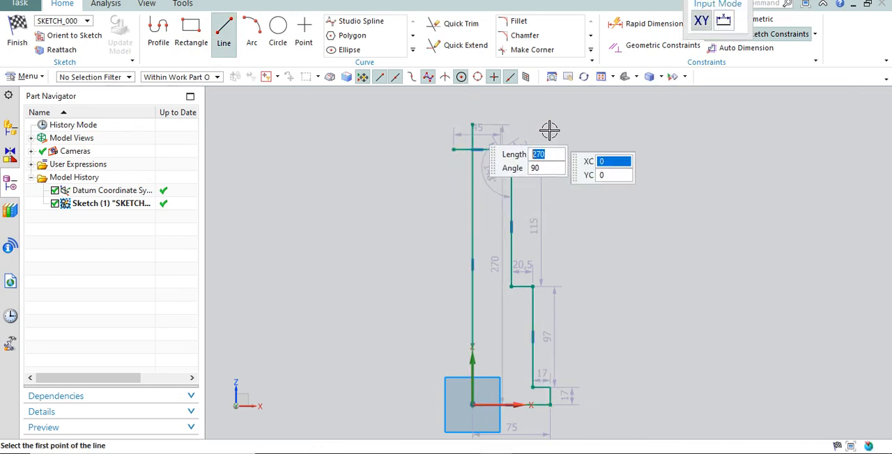
pyautogui.press('Escape')
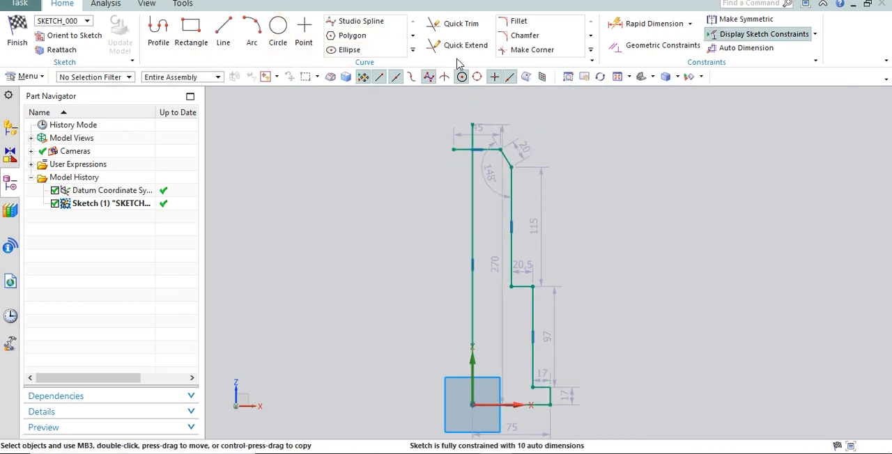
# Trim the overhanging ends of the top horizontal line and the vertical axis line at their intersection.
pyautogui.click(461, 24)
pyautogui.scroll(4, 498, 140)
pyautogui.moveTo(487, 137)
pyautogui.mouseDown()
pyautogui.moveTo(464, 145)
pyautogui.moveTo(439, 182)
pyautogui.mouseUp()
pyautogui.click(855, 147)
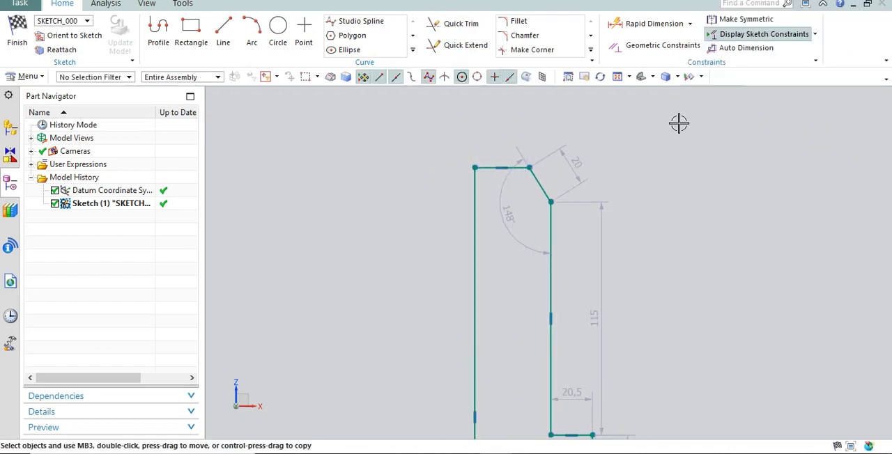
# Draw a circle about 8.1 mm in diameter, centred on the upper outer vertical line just below the slanted edge.
pyautogui.scroll(-2, 448, 111)
pyautogui.scroll(-2, 488, 199)
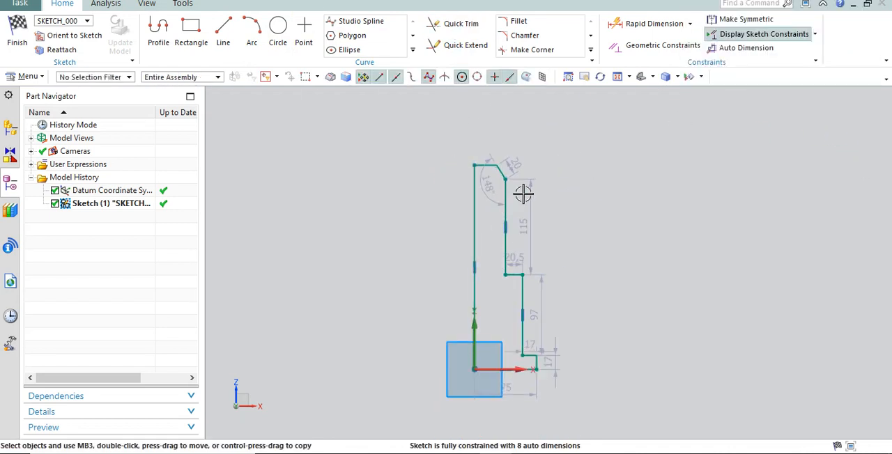
pyautogui.scroll(3, 524, 194)
pyautogui.click(278, 31)
pyautogui.scroll(2, 505, 178)
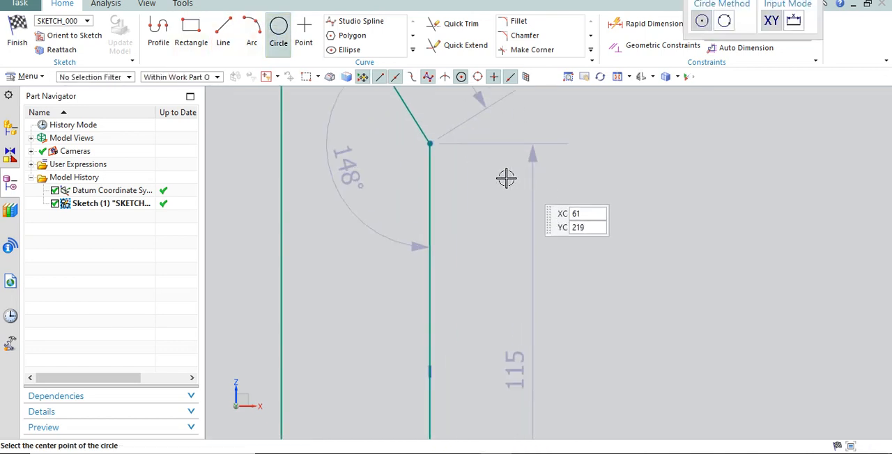
pyautogui.click(428, 194)
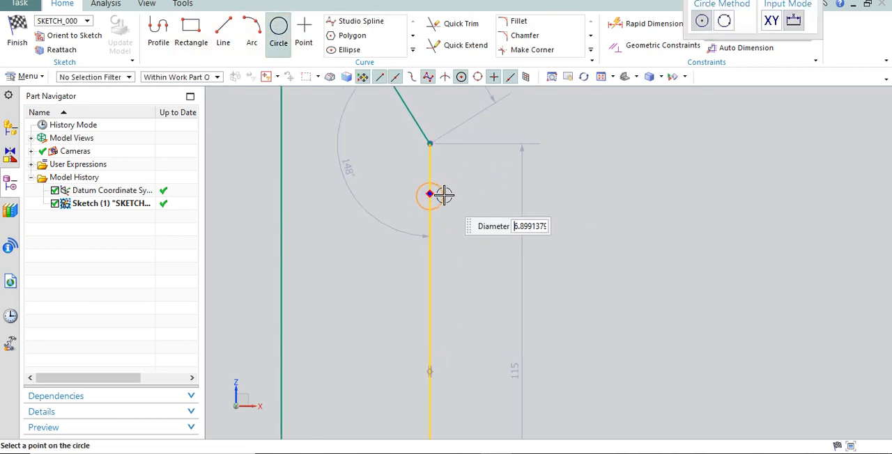
pyautogui.scroll(1, 444, 195)
pyautogui.click(446, 194)
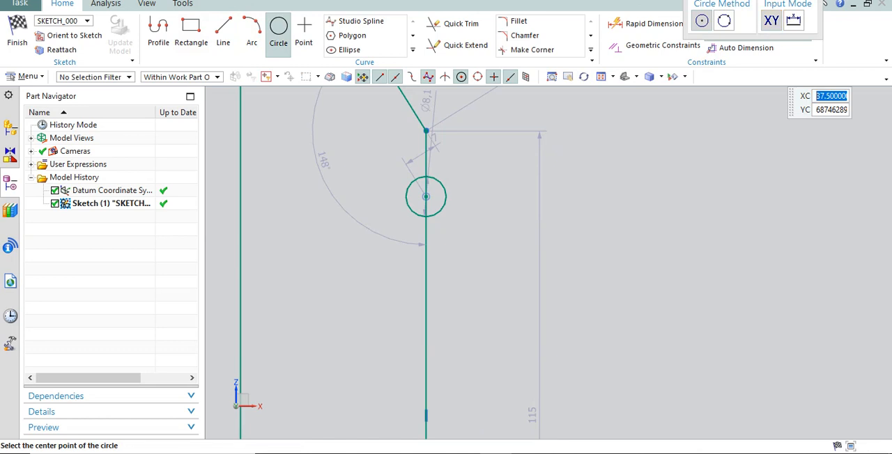
pyautogui.press('Escape')
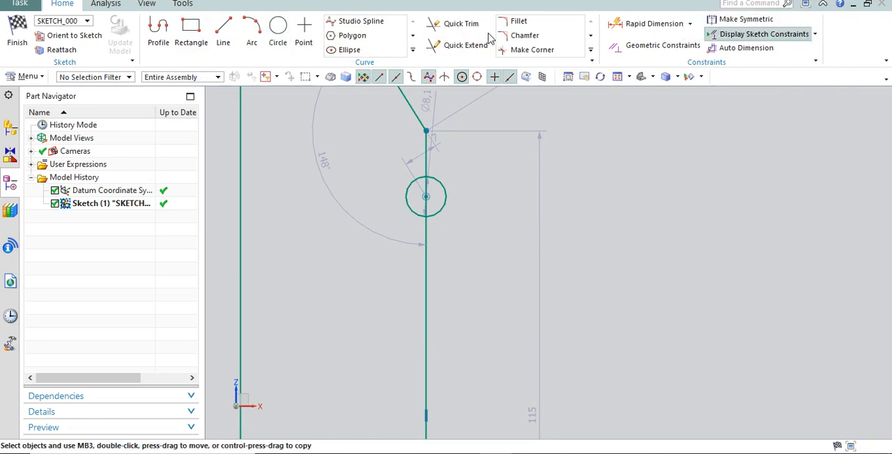
# Trim the circle's outer half and the line portion inside it to leave a semicircular notch in the profile.
pyautogui.click(456, 23)
pyautogui.click(443, 195)
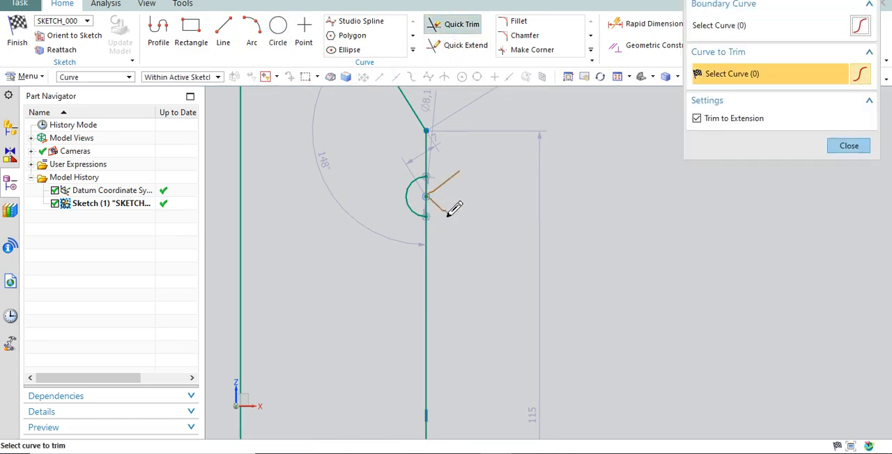
pyautogui.scroll(-2, 524, 186)
pyautogui.press('Escape')
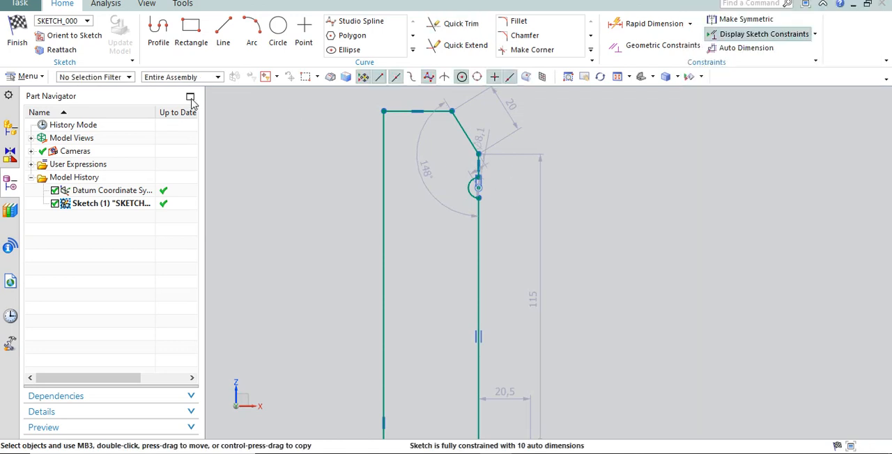
# Finish the sketch and revolve the profile 360 degrees about the Z axis through the origin as a solid body.
pyautogui.click(17, 27)
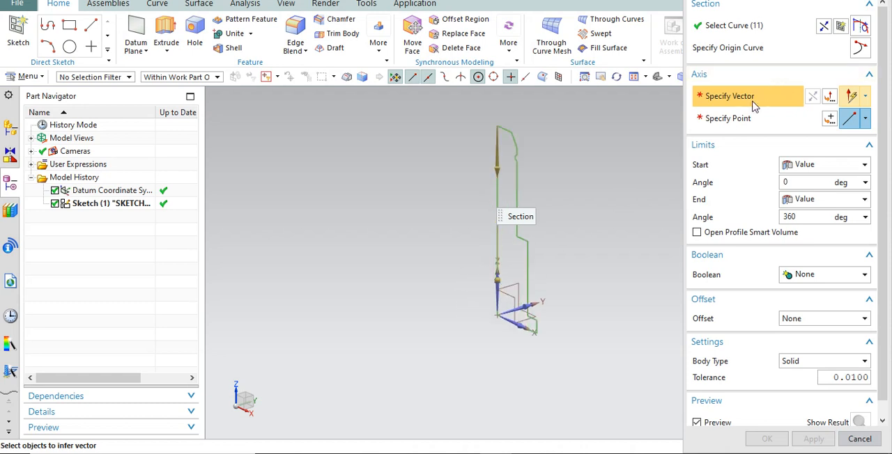
pyautogui.click(495, 296)
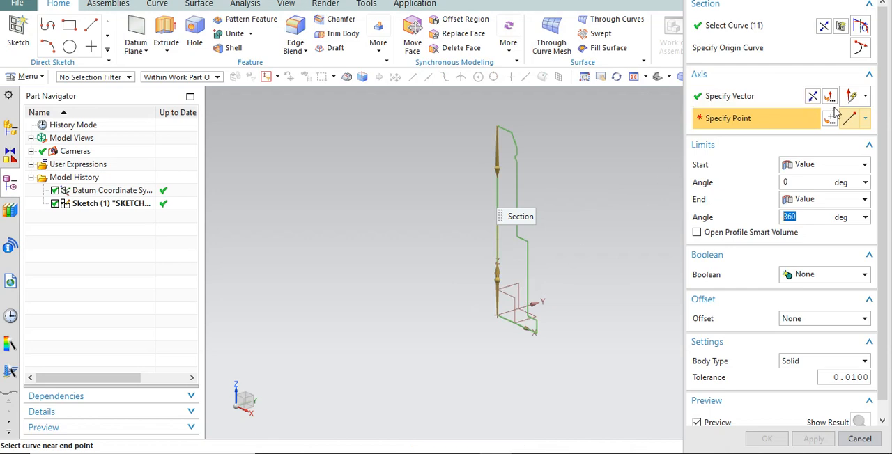
pyautogui.click(830, 118)
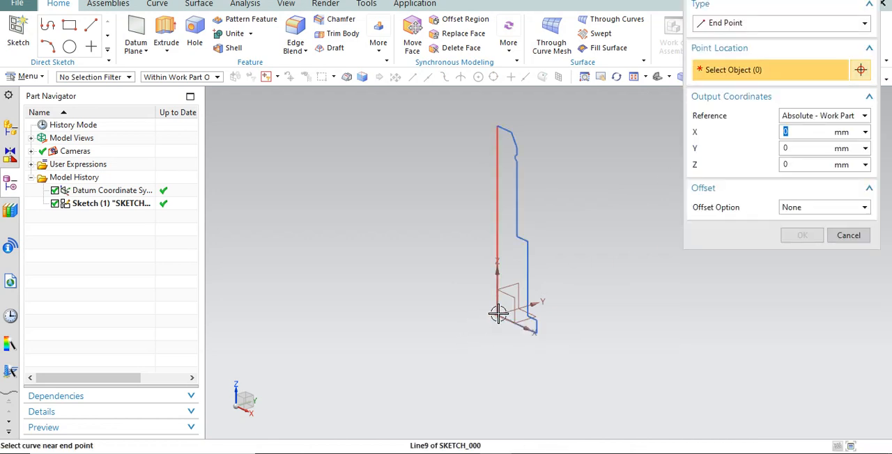
pyautogui.click(788, 22)
pyautogui.click(732, 36)
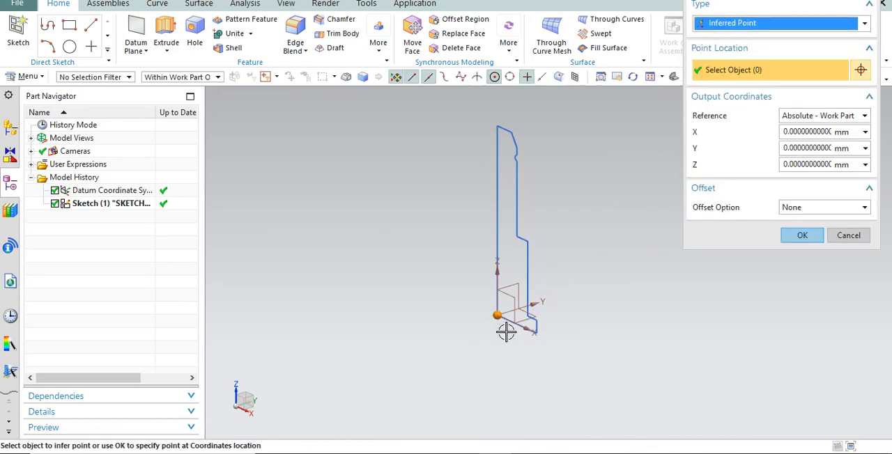
pyautogui.click(810, 236)
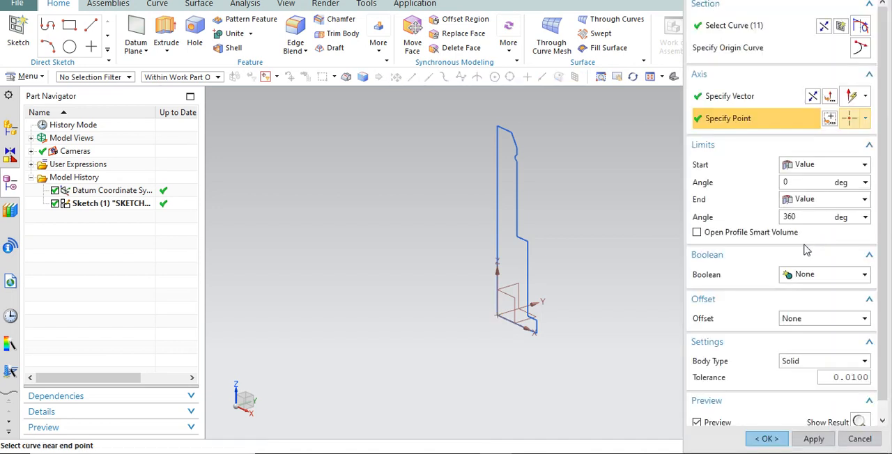
pyautogui.click(766, 439)
# Examine the rounded groove near the chamfered end of the revolved part up close, at an angle and from the front.
pyautogui.scroll(2, 556, 127)
pyautogui.moveTo(577, 203); pyautogui.dragTo(588, 173, button='middle')
pyautogui.scroll(5, 453, 120)
pyautogui.scroll(-2, 515, 174)
pyautogui.scroll(-3, 710, 201)
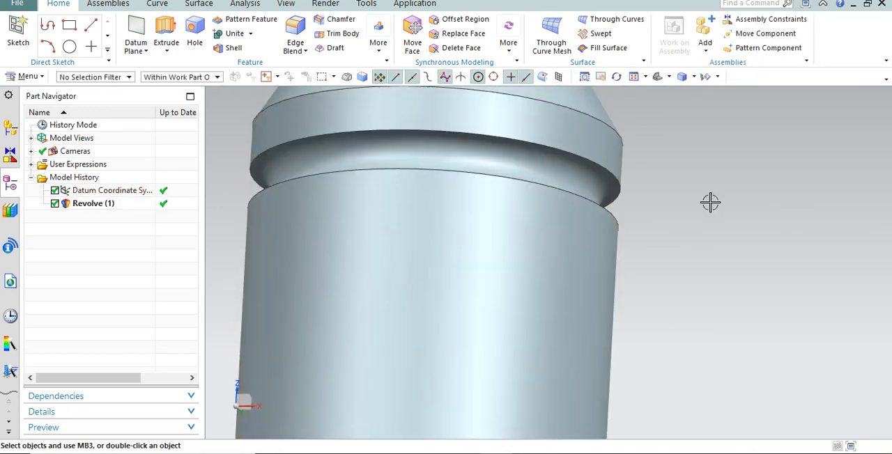
pyautogui.moveTo(710, 202); pyautogui.dragTo(663, 205, button='middle')
pyautogui.scroll(-2, 632, 201)
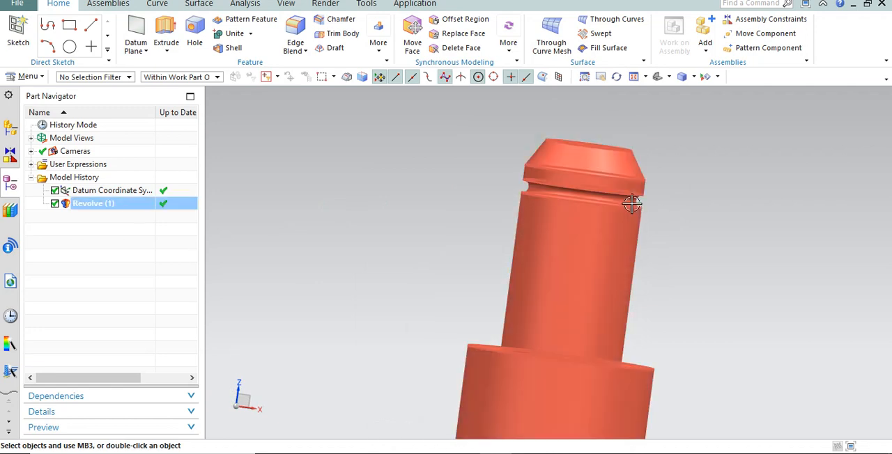
pyautogui.press('F8')
pyautogui.scroll(3, 645, 184)
pyautogui.scroll(3, 627, 186)
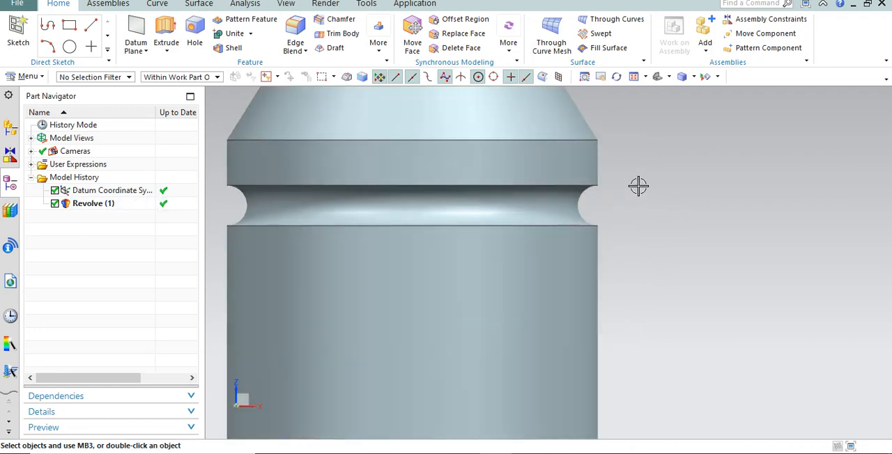
pyautogui.scroll(-6, 634, 177)
pyautogui.scroll(-2, 425, 140)
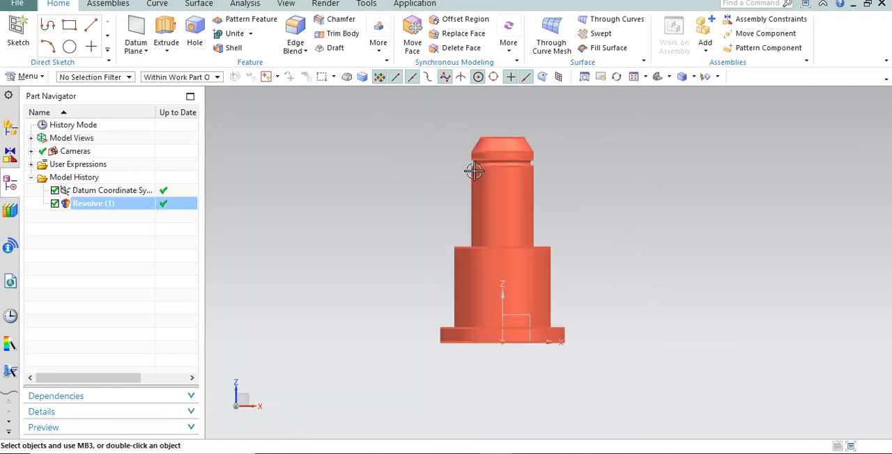
pyautogui.scroll(3, 488, 160)
# Start a rectangular groove with the upper cylindrical face below the rounded groove as its placement face.
pyautogui.click(379, 45)
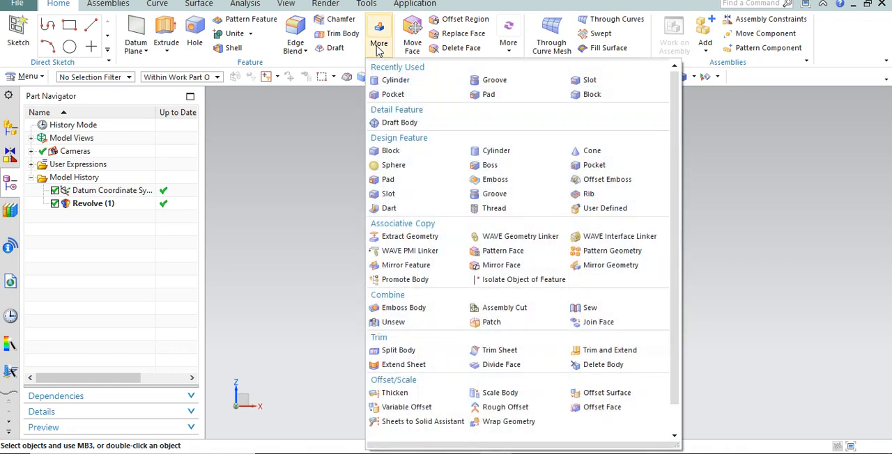
pyautogui.click(139, 49)
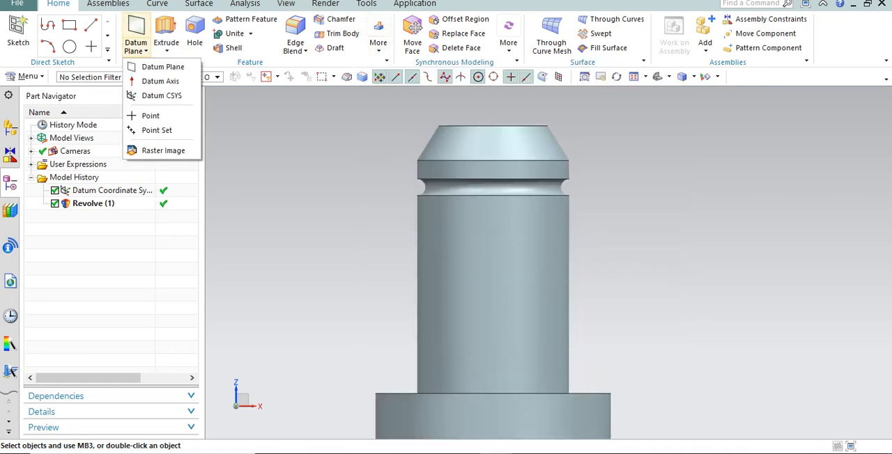
pyautogui.moveTo(378, 54)
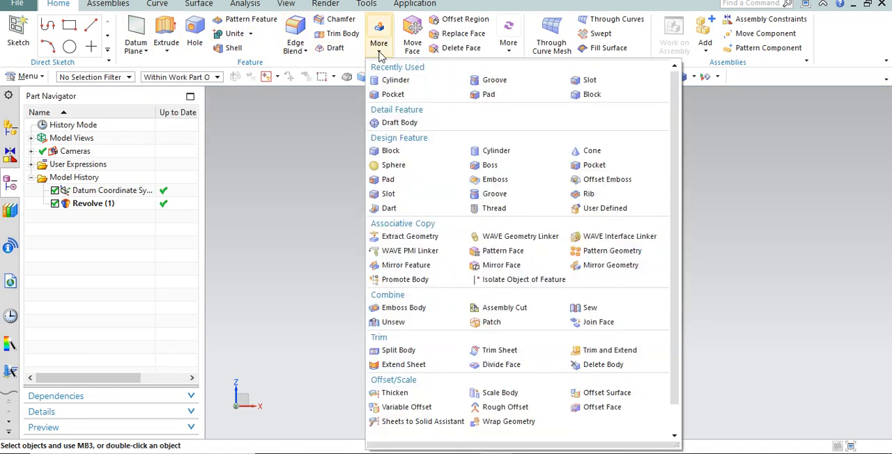
pyautogui.click(491, 194)
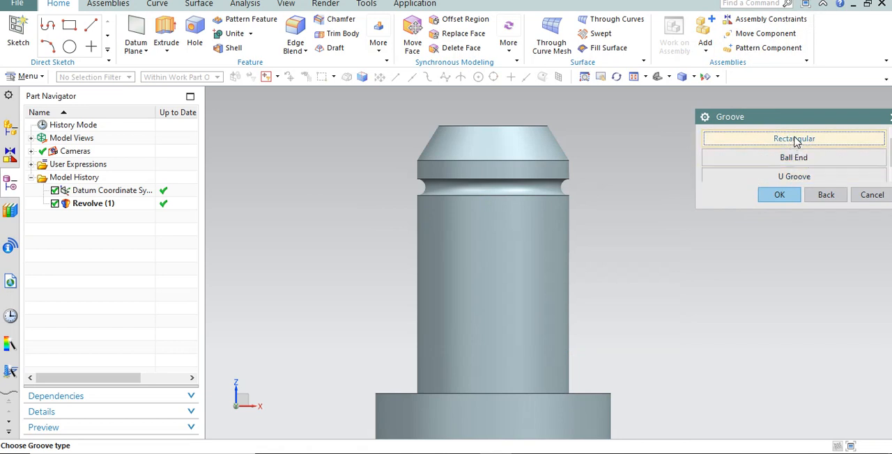
pyautogui.click(794, 139)
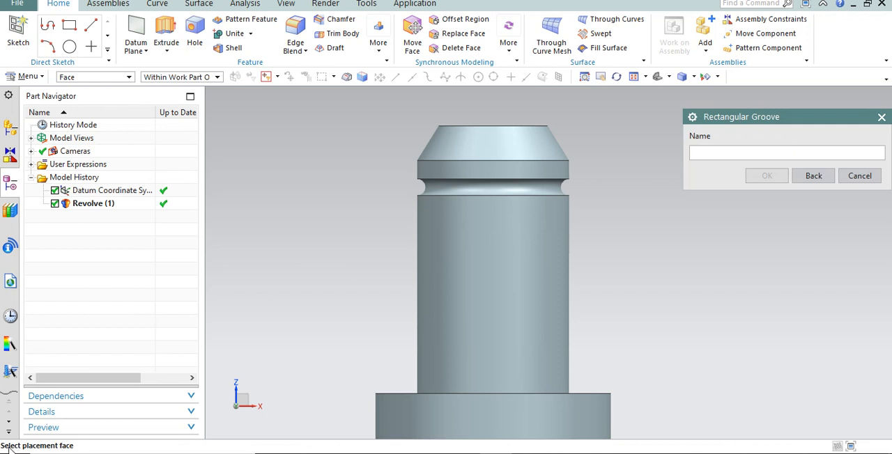
pyautogui.click(509, 228)
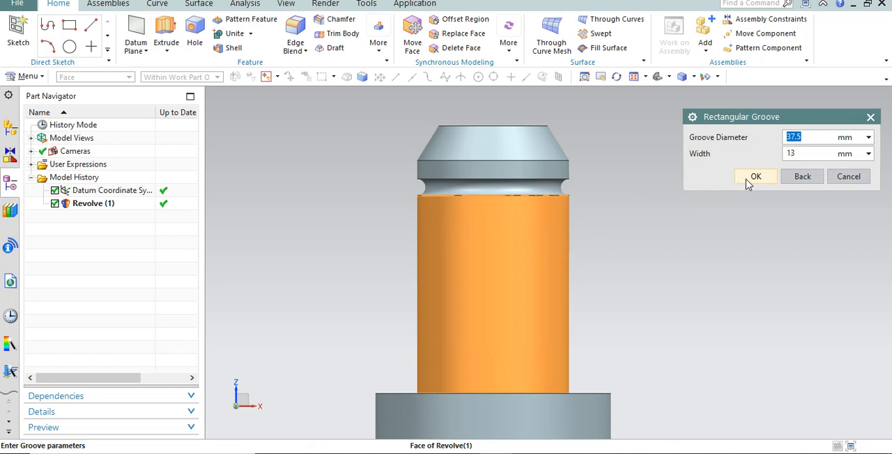
# Measure the diameter of the part's upper cylinder for the groove, without applying the measurement to the groove diameter.
pyautogui.click(868, 137)
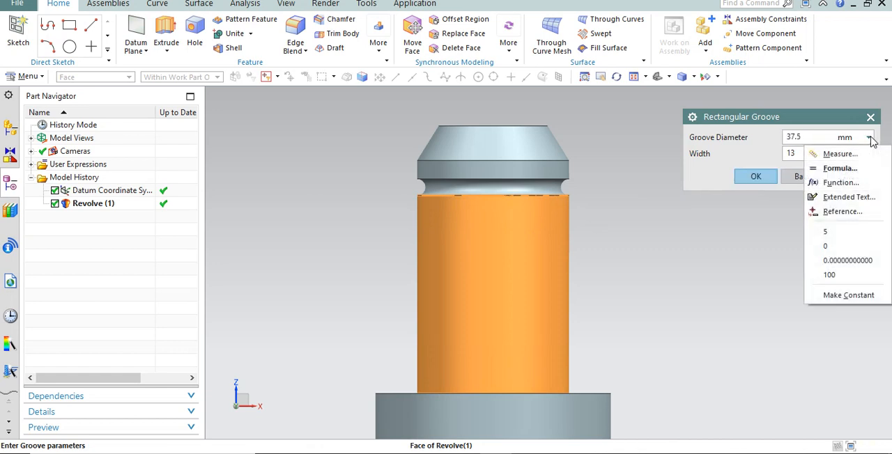
pyautogui.click(838, 154)
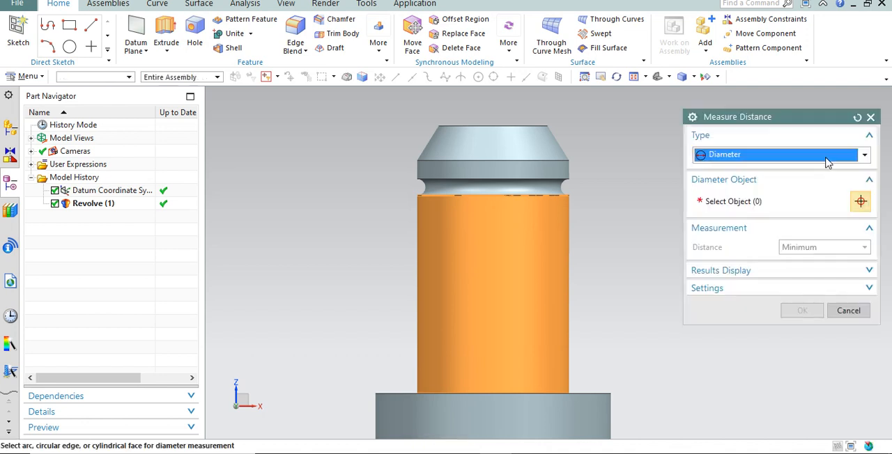
pyautogui.click(554, 184)
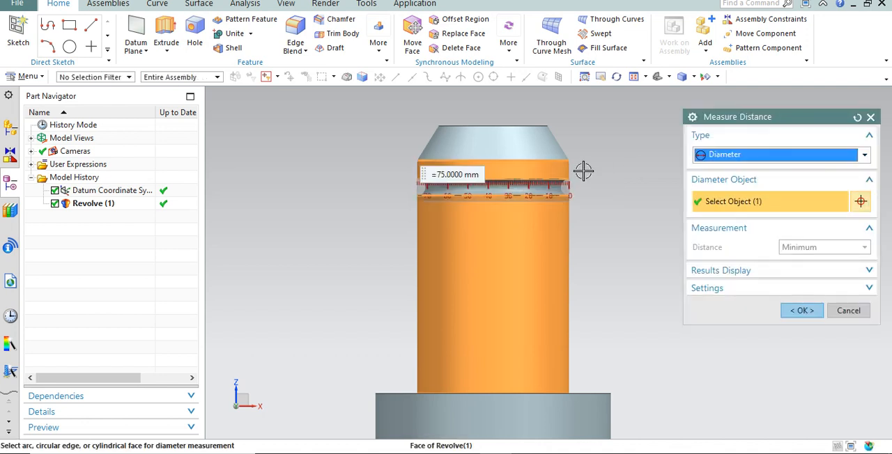
pyautogui.click(843, 313)
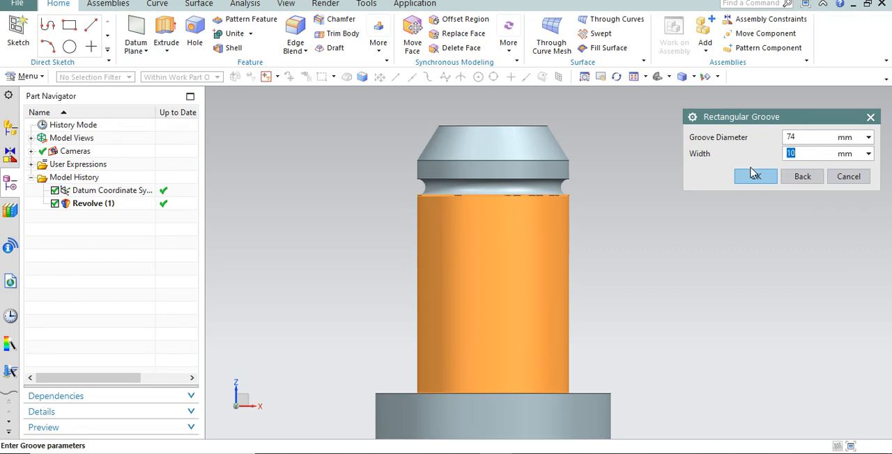
# Set the groove diameter to 74 mm and the width to 10 mm, and inspect the groove's tool disc around the shaft.
pyautogui.click(751, 173)
pyautogui.scroll(-3, 445, 207)
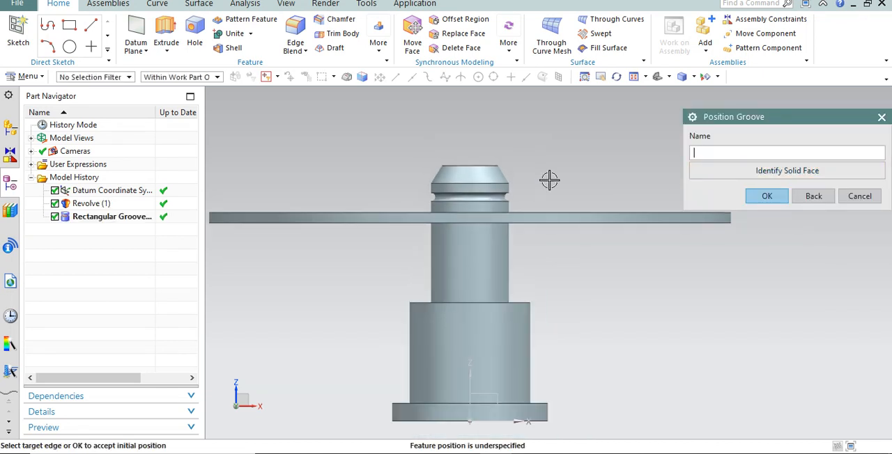
pyautogui.rightClick(557, 165)
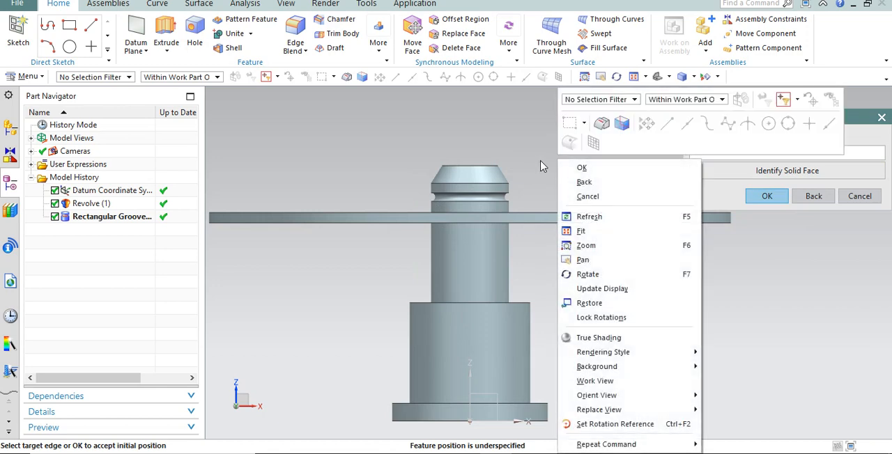
pyautogui.moveTo(543, 166)
pyautogui.mouseDown(button='middle')
pyautogui.moveTo(533, 153)
pyautogui.moveTo(534, 173)
pyautogui.moveTo(547, 174)
pyautogui.moveTo(535, 166)
pyautogui.mouseUp(button='middle')
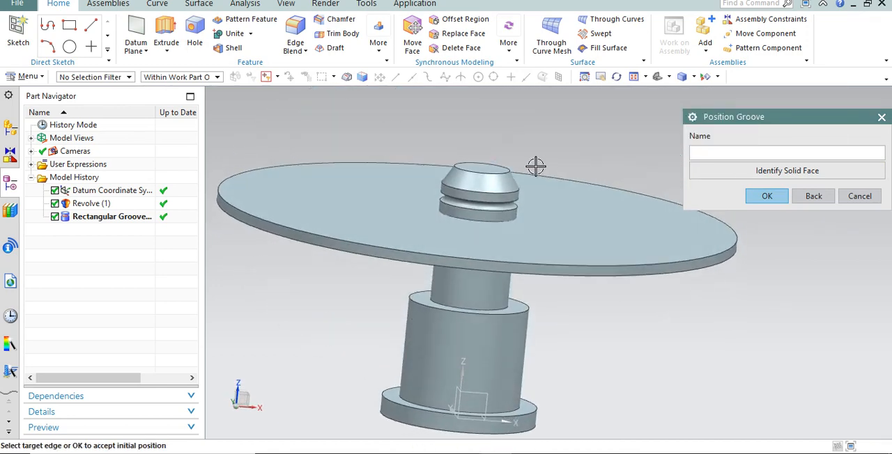
pyautogui.scroll(-3, 502, 184)
pyautogui.press('F8')
pyautogui.scroll(2, 524, 162)
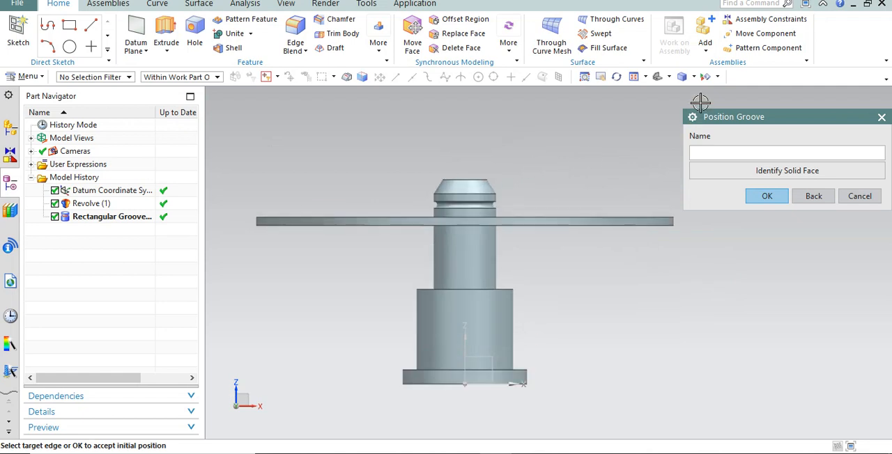
# Switch the model display to Static Wireframe and inspect the groove's dashed centre line inside the shaft.
pyautogui.click(693, 77)
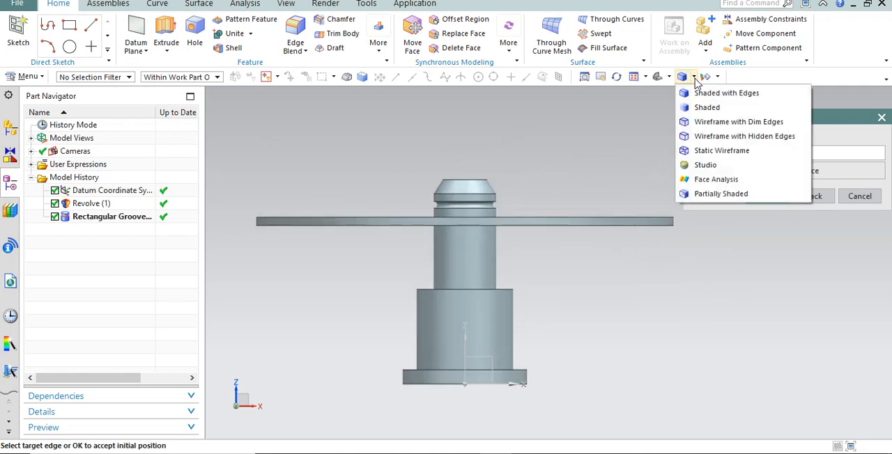
pyautogui.click(717, 150)
pyautogui.scroll(2, 497, 195)
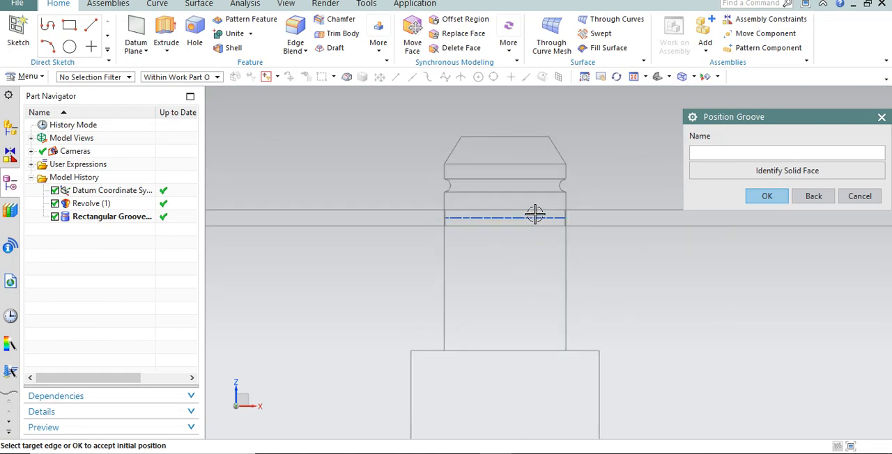
pyautogui.moveTo(534, 211); pyautogui.dragTo(600, 180, button='middle')
pyautogui.scroll(4, 517, 213)
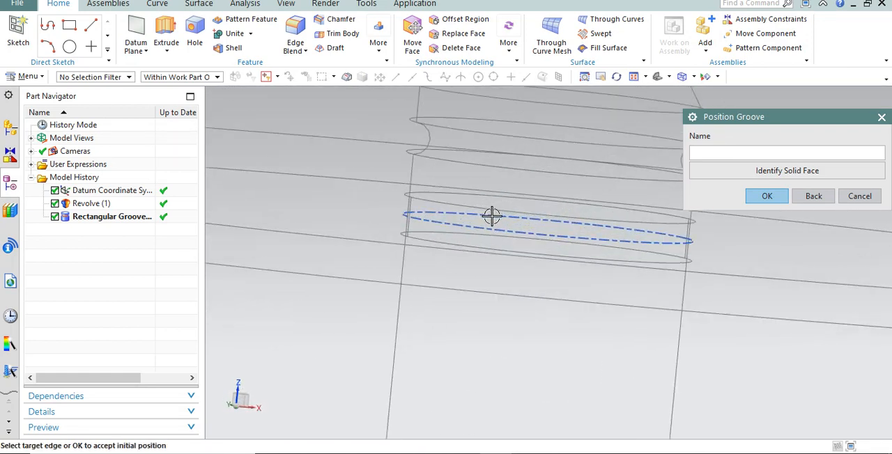
pyautogui.hotkey('ctrl', 'alt', 'f')
pyautogui.scroll(-4, 461, 237)
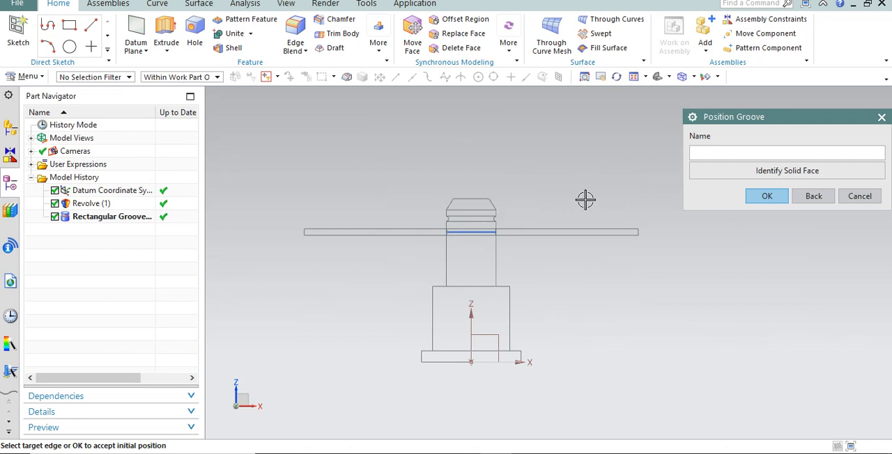
# Position the rectangular groove with its centre line 60 mm from the edge of the part's chamfered end face.
pyautogui.scroll(3, 460, 215)
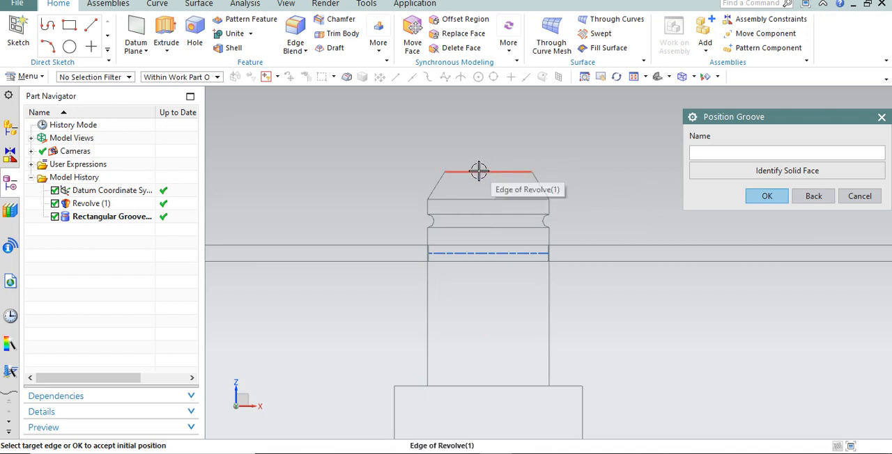
pyautogui.click(516, 172)
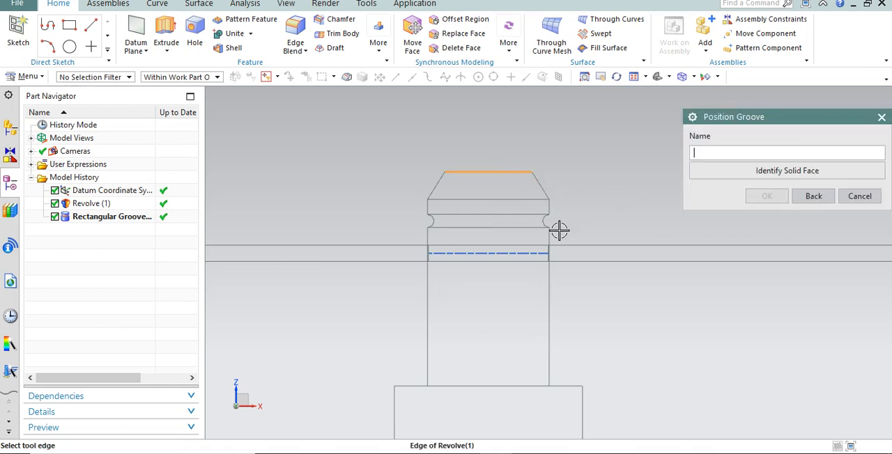
pyautogui.click(520, 253)
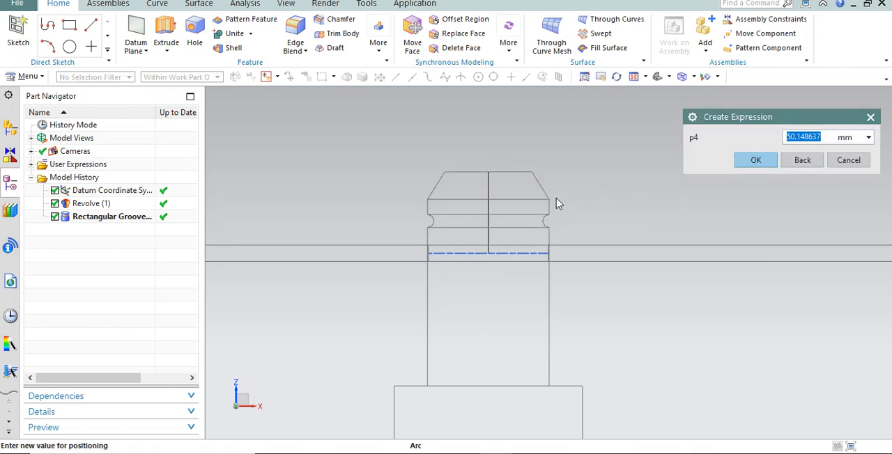
pyautogui.moveTo(557, 203); pyautogui.dragTo(634, 213, button='middle')
pyautogui.scroll(4, 509, 219)
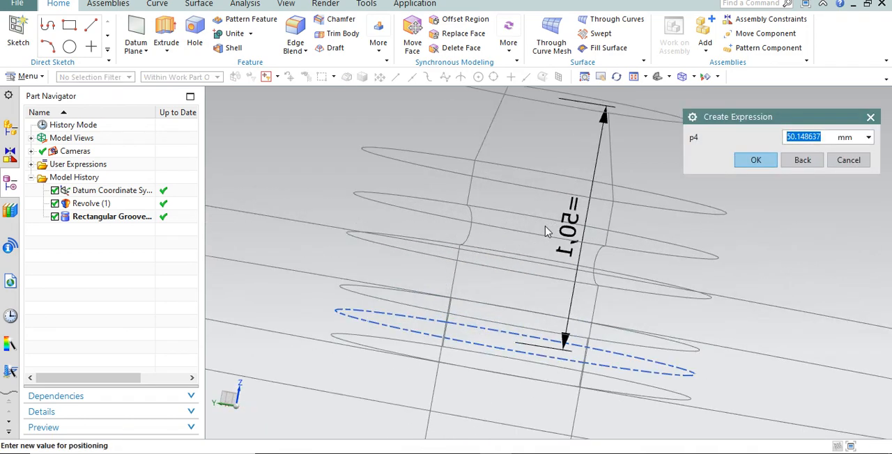
pyautogui.moveTo(546, 231); pyautogui.dragTo(692, 225, button='middle')
pyautogui.scroll(-5, 432, 284)
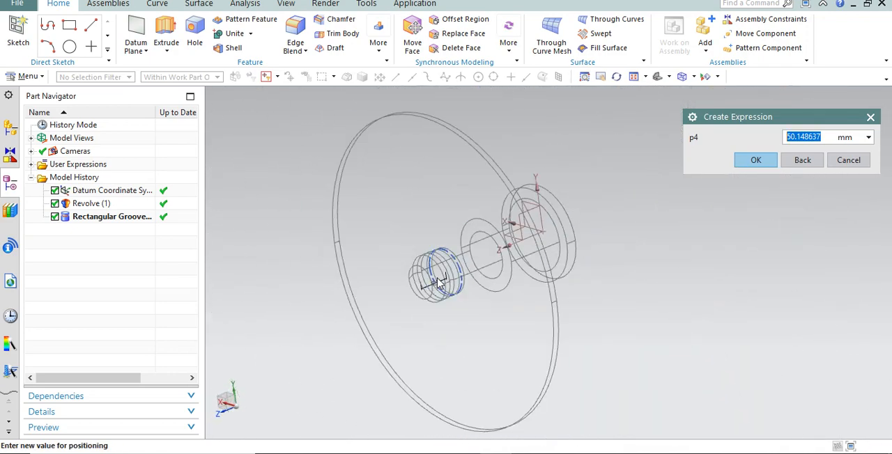
pyautogui.press('F8')
pyautogui.scroll(2, 464, 279)
pyautogui.scroll(-1, 498, 210)
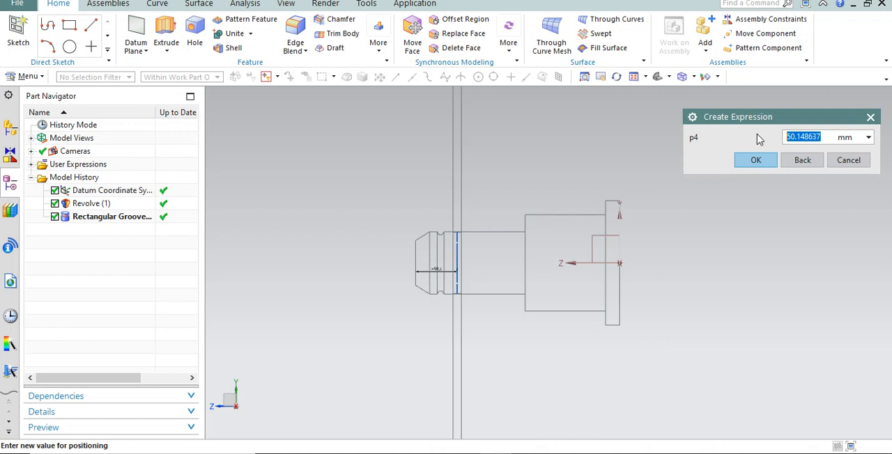
pyautogui.write('60')
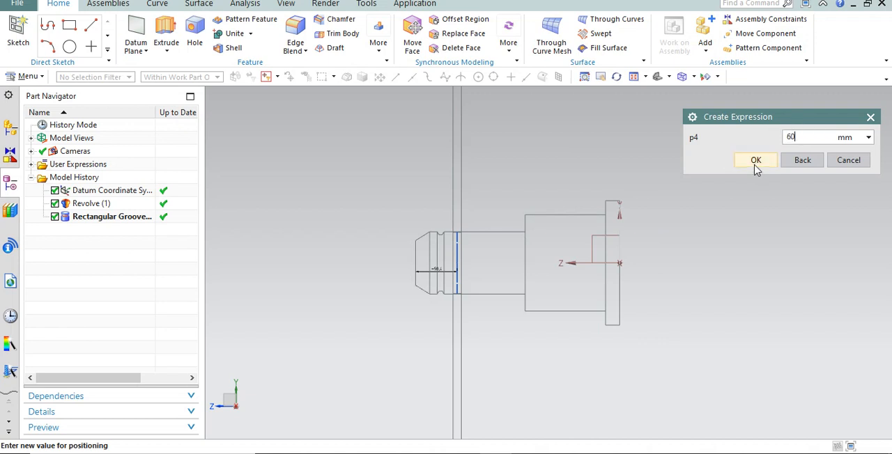
pyautogui.click(756, 161)
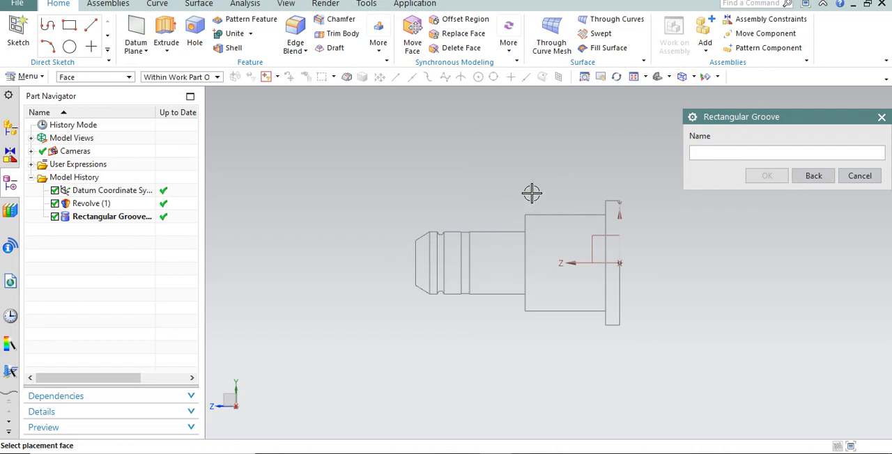
# Switch the model display to Shaded with Edges and inspect the rectangular groove up close.
pyautogui.click(693, 77)
pyautogui.click(696, 92)
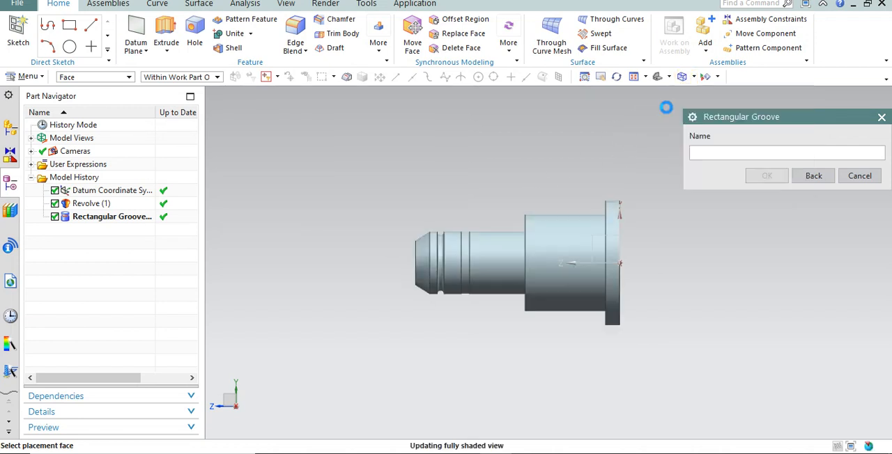
pyautogui.scroll(10, 452, 247)
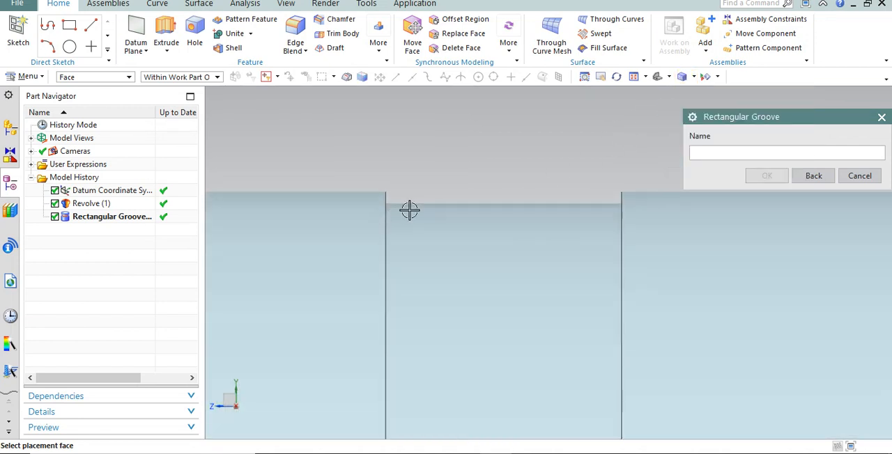
pyautogui.moveTo(411, 214)
pyautogui.mouseDown(button='middle')
pyautogui.moveTo(390, 221)
pyautogui.moveTo(411, 216)
pyautogui.mouseUp(button='middle')
pyautogui.scroll(-8, 450, 161)
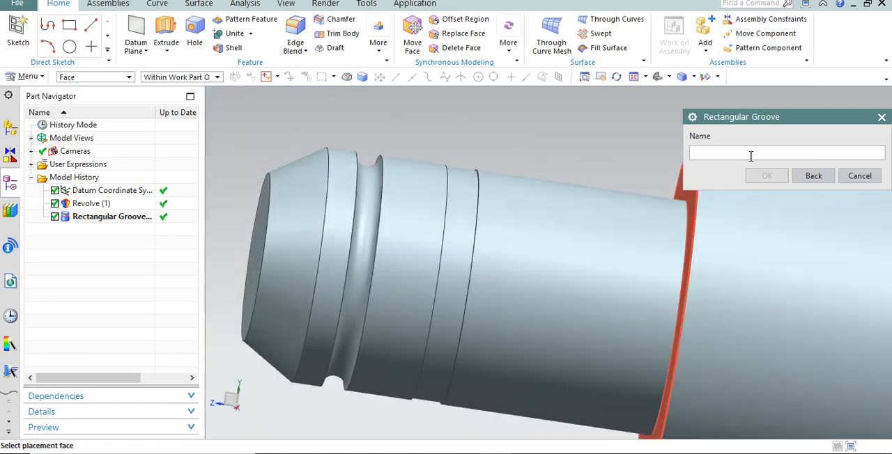
# Close the Rectangular Groove command and view the whole part squarely from the side.
pyautogui.click(858, 175)
pyautogui.scroll(-4, 572, 185)
pyautogui.scroll(-1, 572, 186)
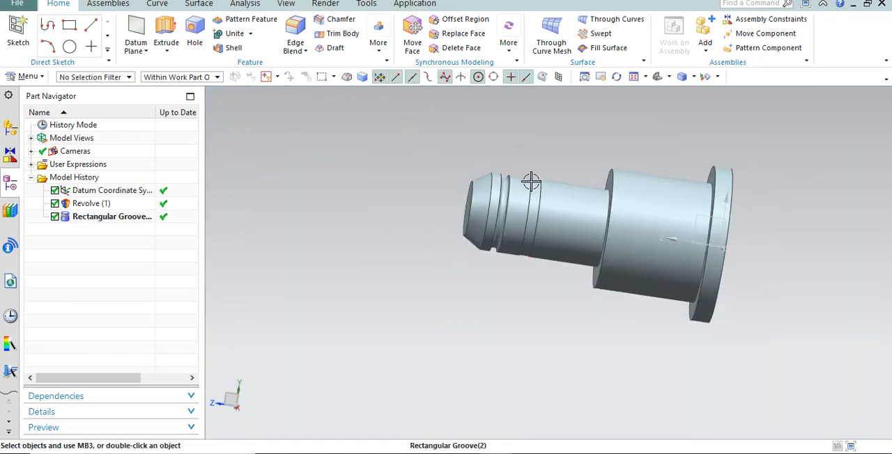
pyautogui.press('F8')
pyautogui.scroll(2, 592, 169)
pyautogui.scroll(-1, 469, 168)
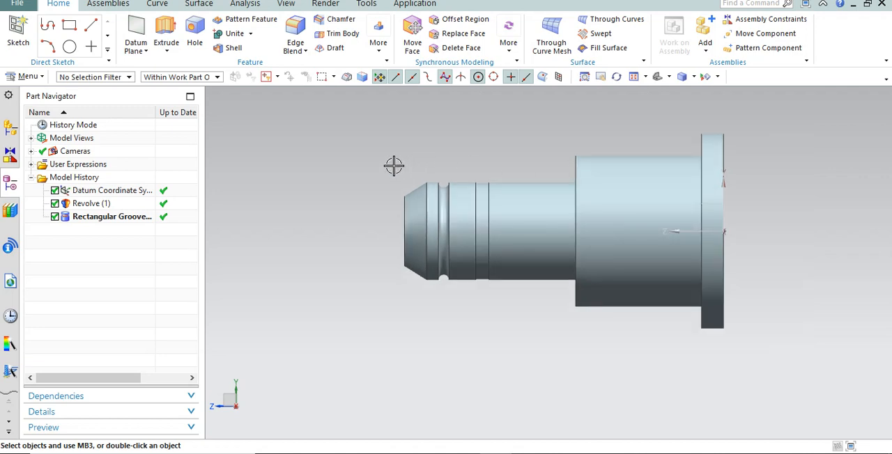
# Create a ball end groove on the shaft face beside the large shoulder, with 70 mm groove diameter and 10 mm ball diameter.
pyautogui.click(380, 38)
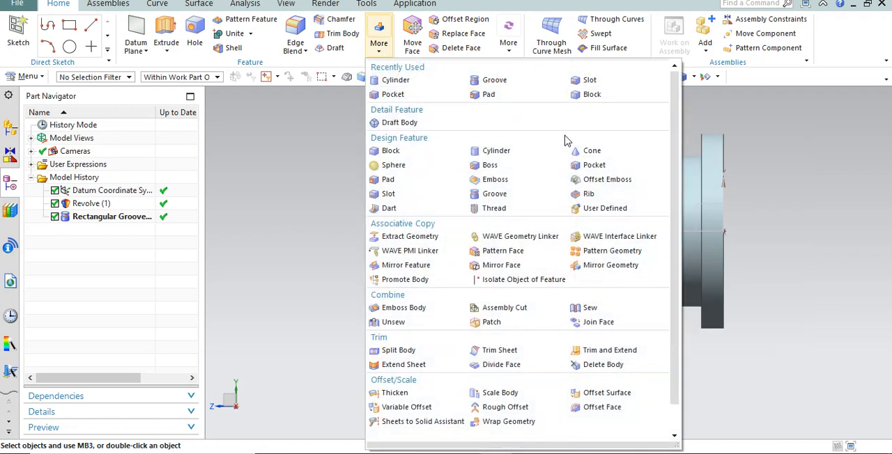
pyautogui.click(494, 193)
pyautogui.scroll(3, 462, 206)
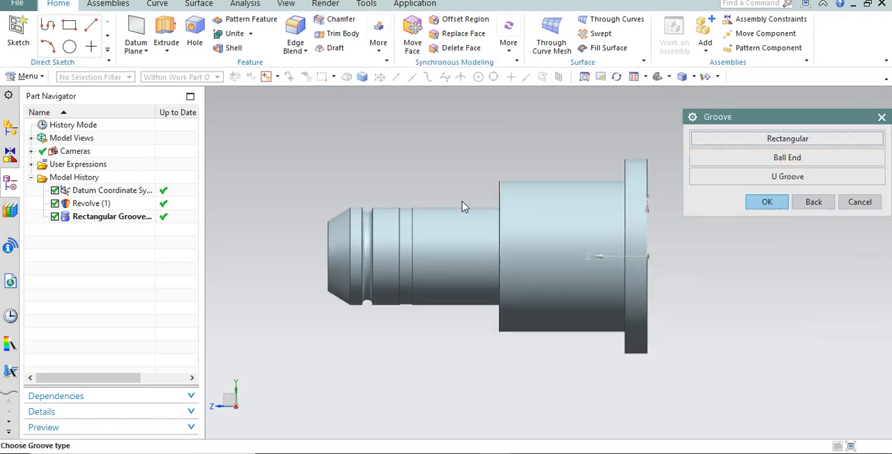
pyautogui.click(777, 159)
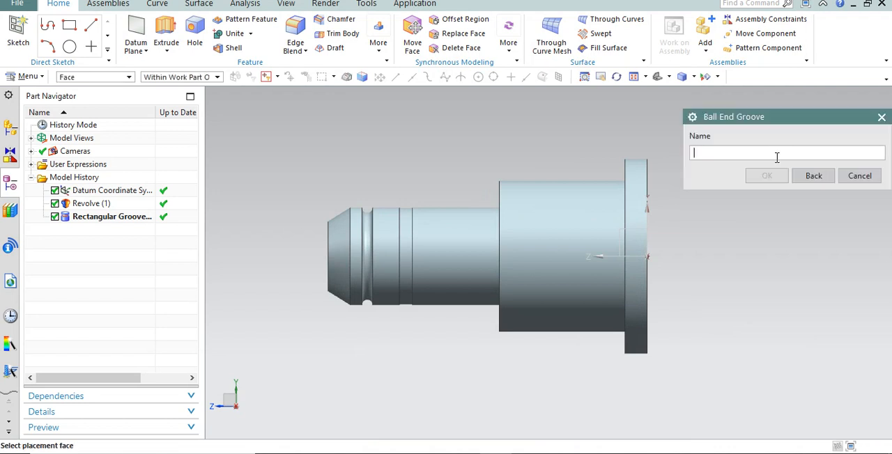
pyautogui.click(442, 247)
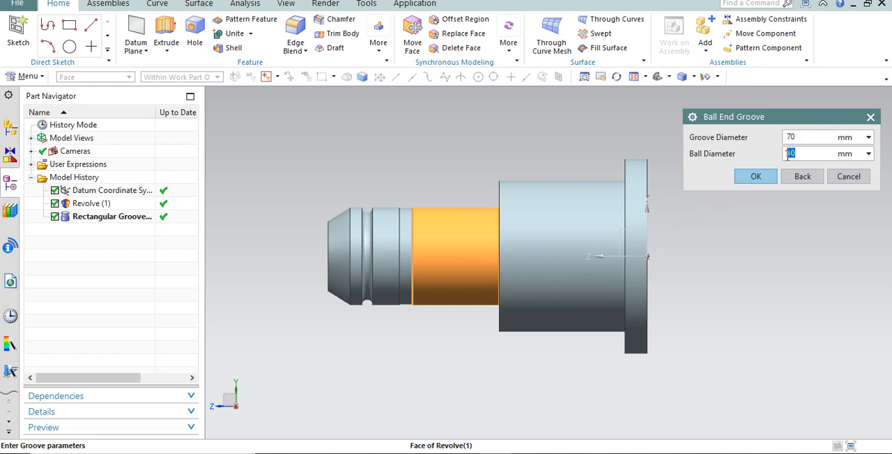
pyautogui.click(754, 177)
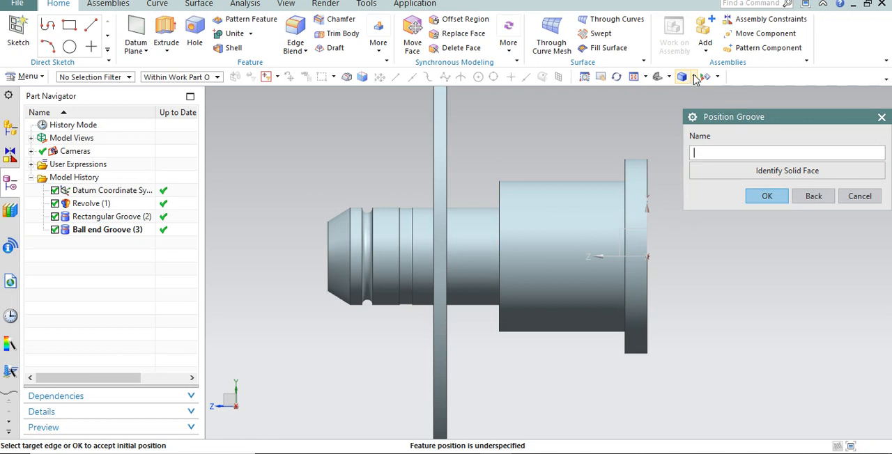
# In Static Wireframe display, position the ball end groove's near edge 15 mm from the rectangular groove's edge.
pyautogui.click(717, 77)
pyautogui.click(694, 77)
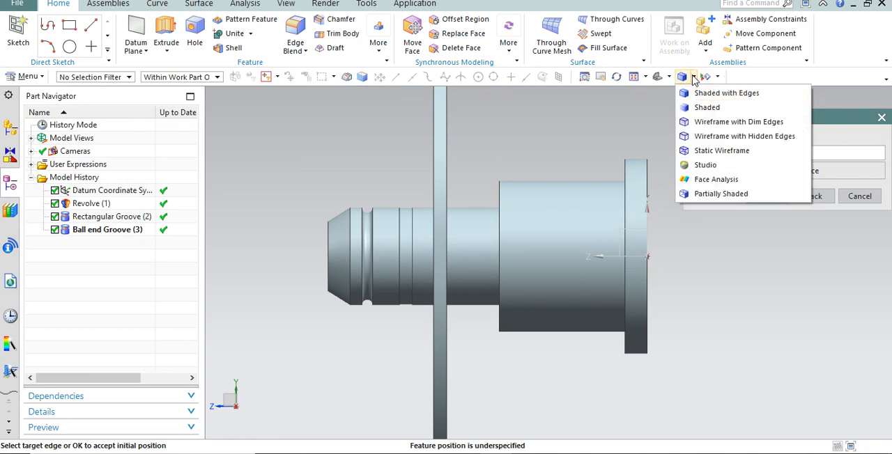
pyautogui.click(704, 153)
pyautogui.scroll(1, 441, 246)
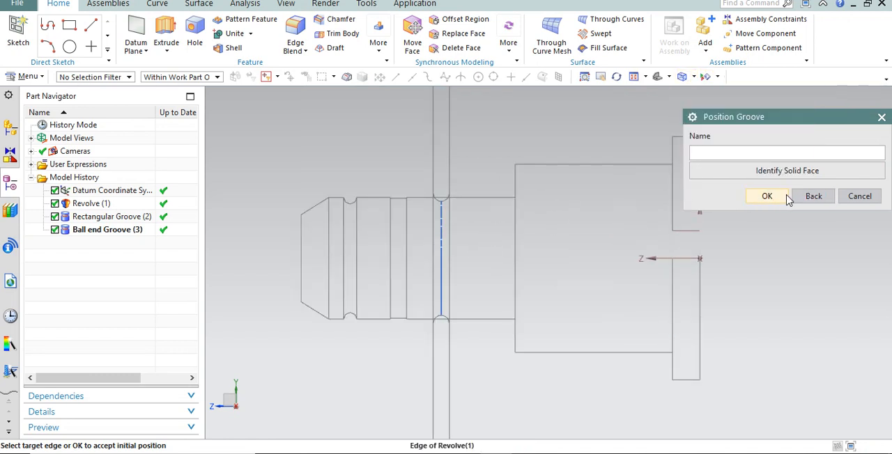
pyautogui.click(406, 210)
pyautogui.click(434, 223)
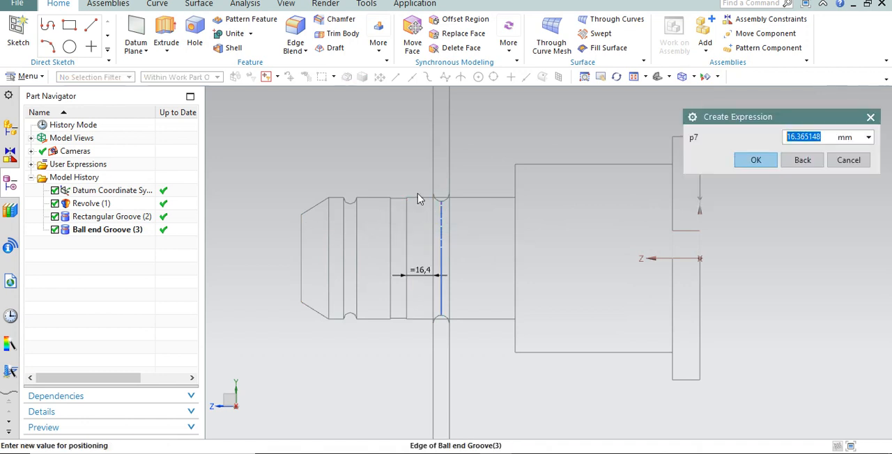
pyautogui.write('15')
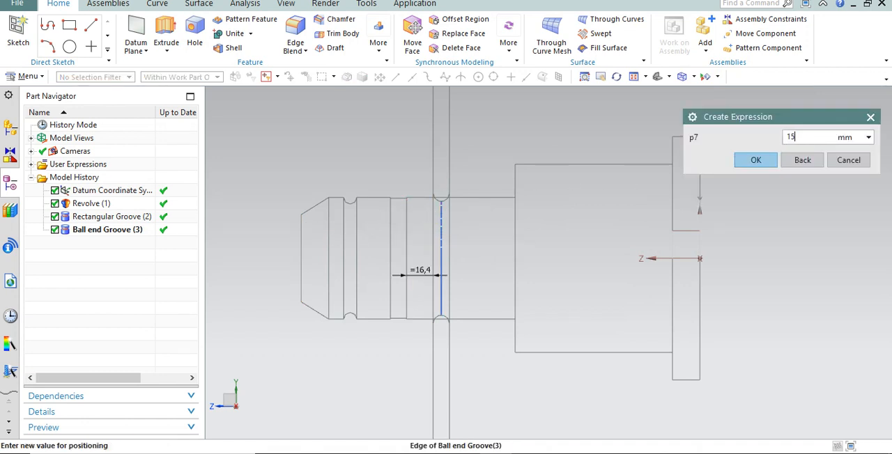
pyautogui.click(751, 163)
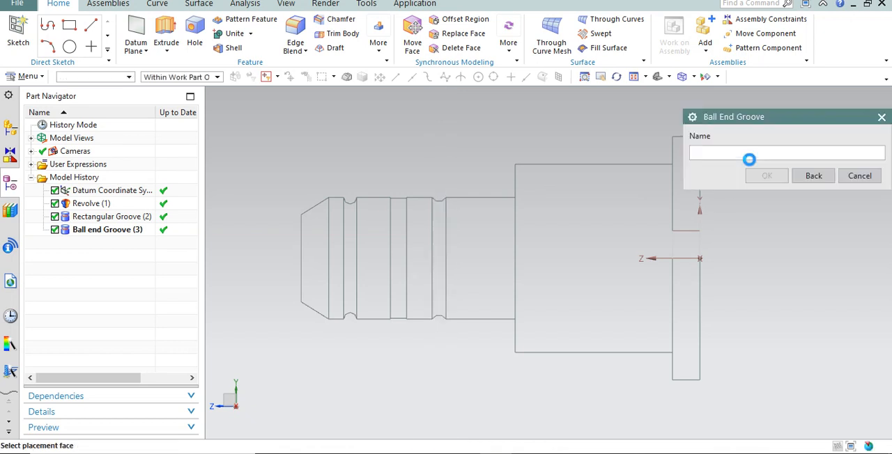
# Switch the model display back to Shaded with Edges and inspect the new ball end groove.
pyautogui.click(693, 77)
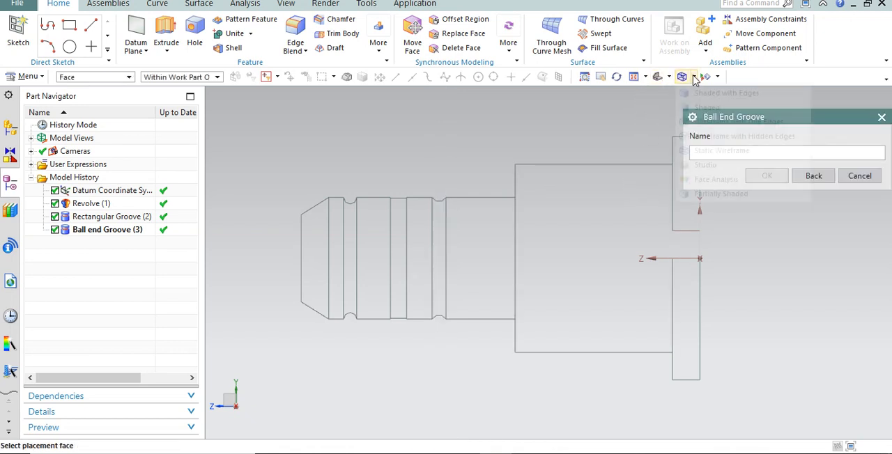
pyautogui.click(703, 92)
pyautogui.scroll(5, 446, 218)
pyautogui.scroll(-5, 446, 218)
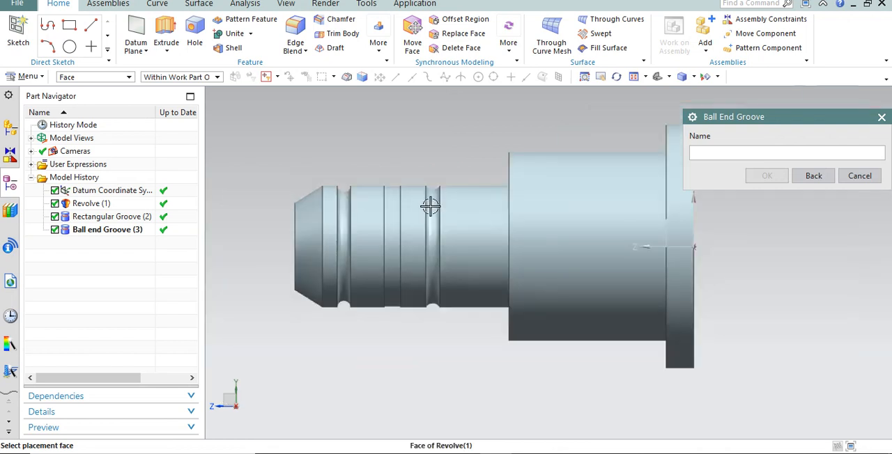
# Start a U groove on the cylindrical face of the large middle section next to the flange.
pyautogui.click(814, 176)
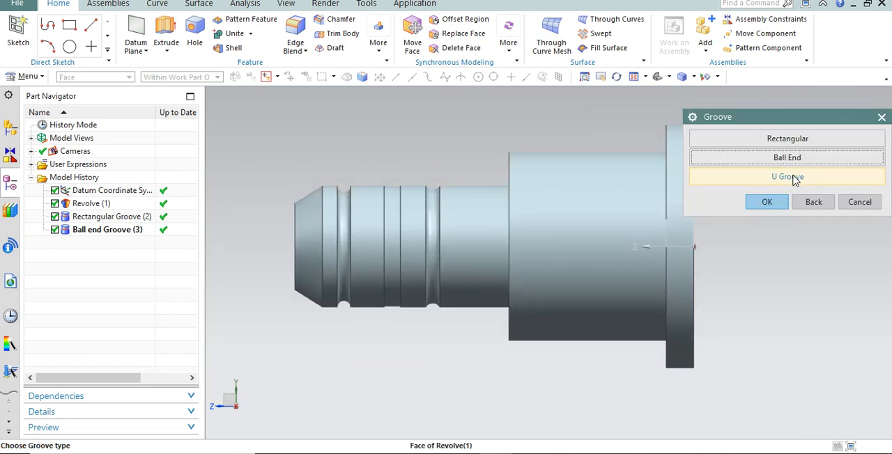
pyautogui.click(793, 178)
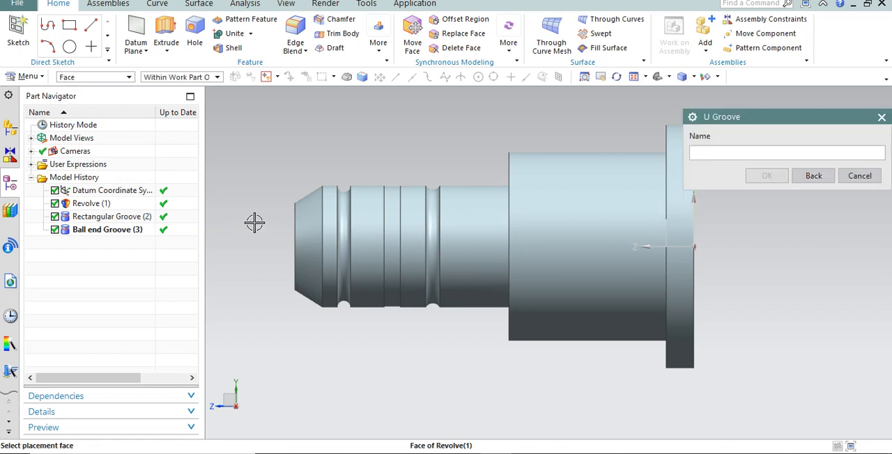
pyautogui.scroll(-2, 254, 221)
pyautogui.scroll(1, 369, 237)
pyautogui.click(498, 179)
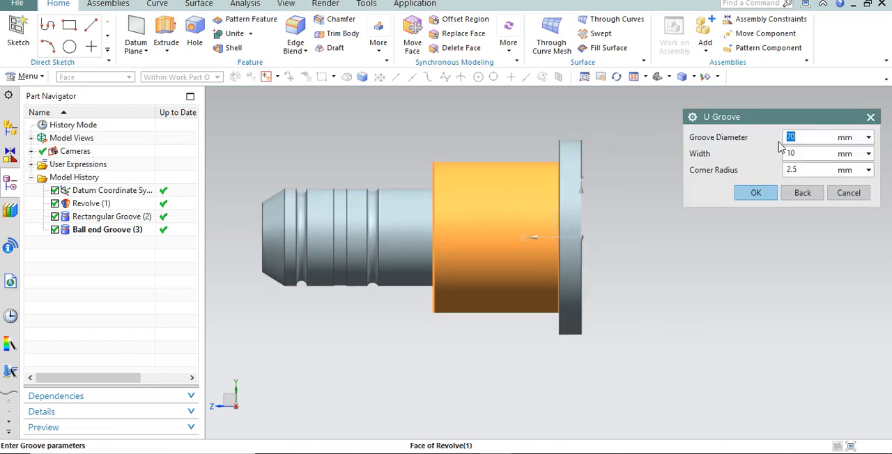
# Measure the diameter of the large cylinder's edge for the U groove, without applying the measurement to the groove diameter.
pyautogui.click(868, 138)
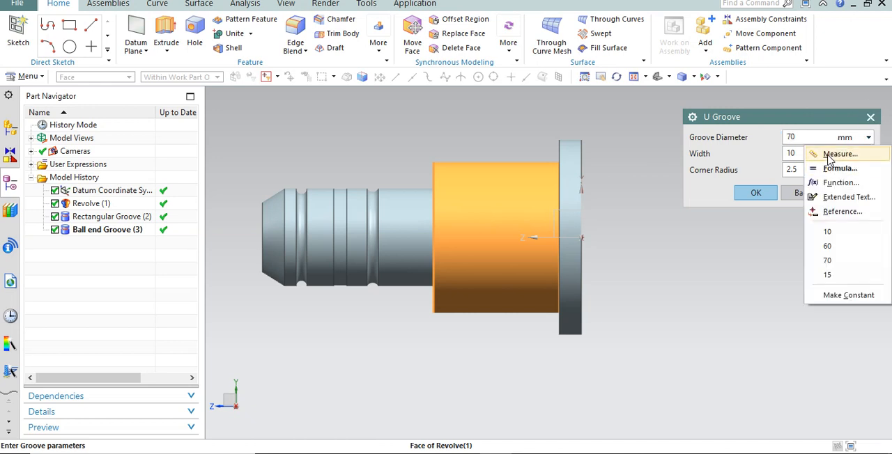
pyautogui.click(829, 156)
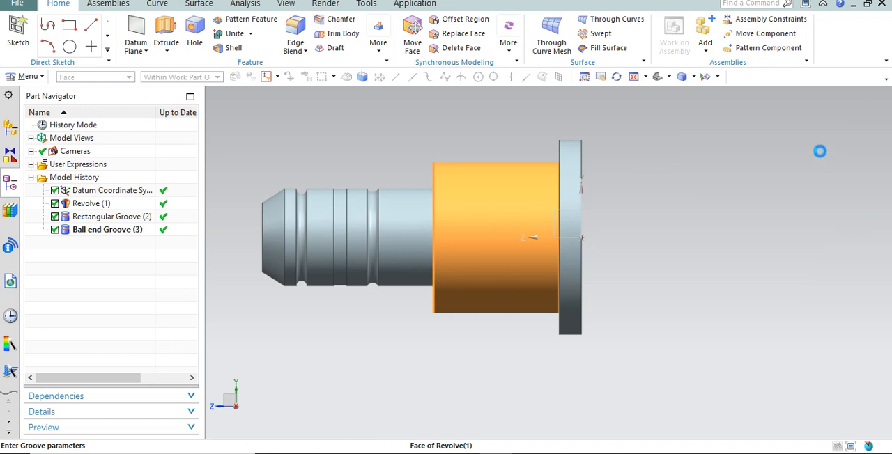
pyautogui.click(434, 199)
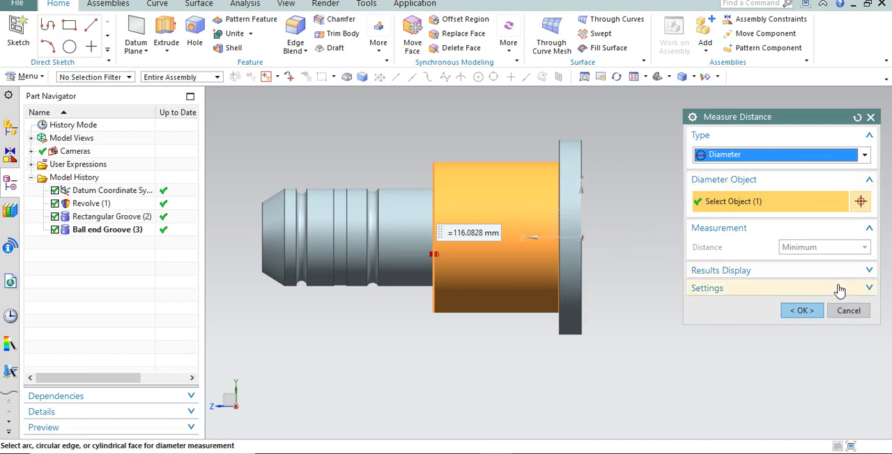
pyautogui.click(848, 310)
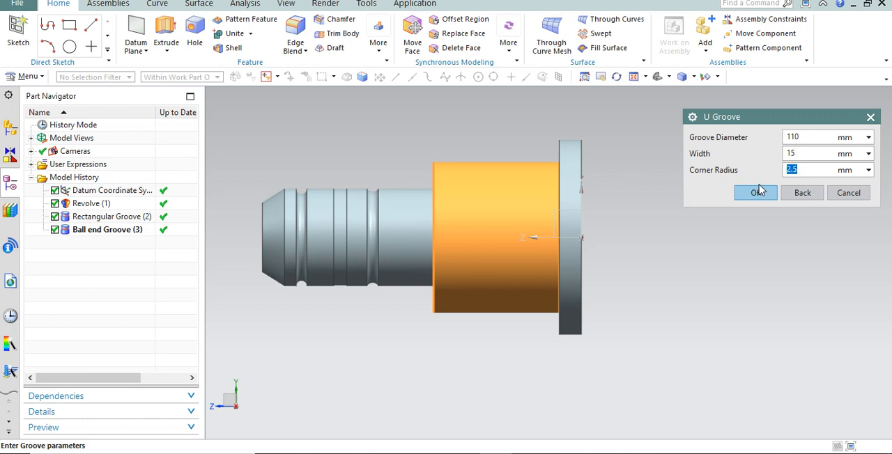
# Apply a 110 mm groove diameter, 15 mm width and 2.5 mm corner radius to the U groove, and display the model in Static Wireframe.
pyautogui.scroll(3, 479, 180)
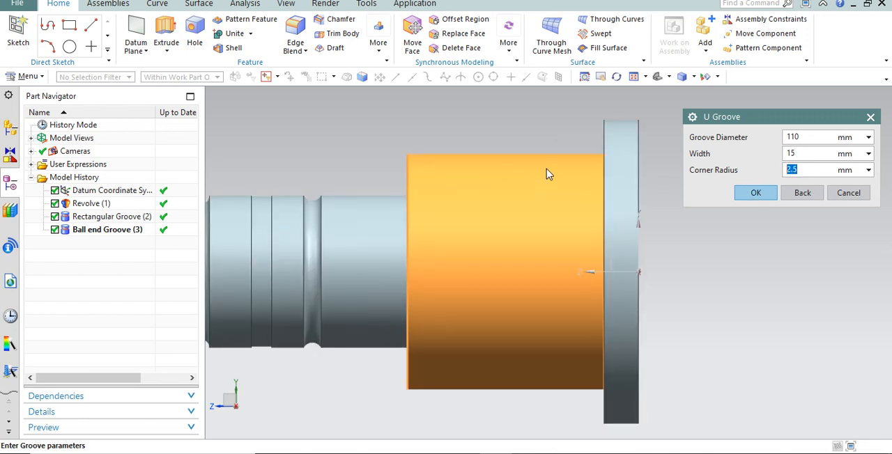
pyautogui.click(756, 193)
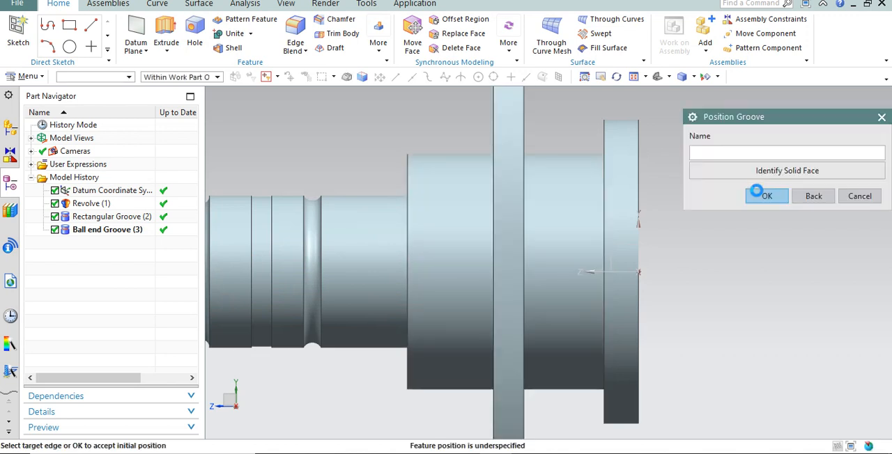
pyautogui.click(693, 77)
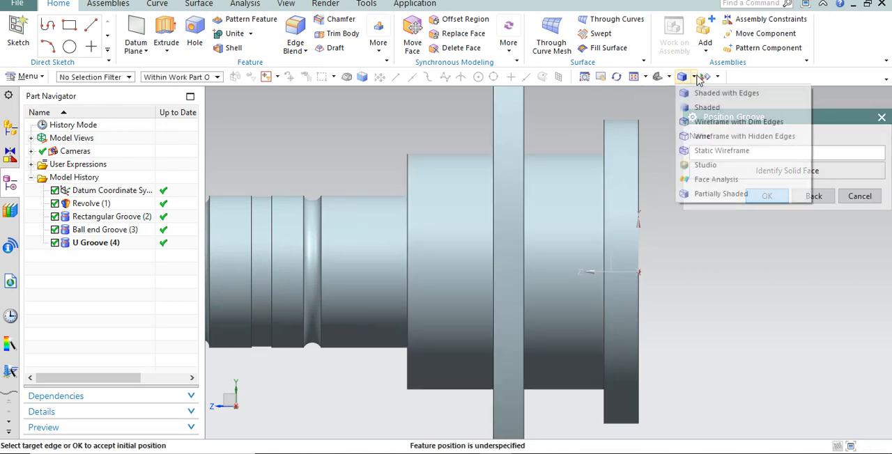
pyautogui.click(698, 151)
pyautogui.scroll(5, 488, 209)
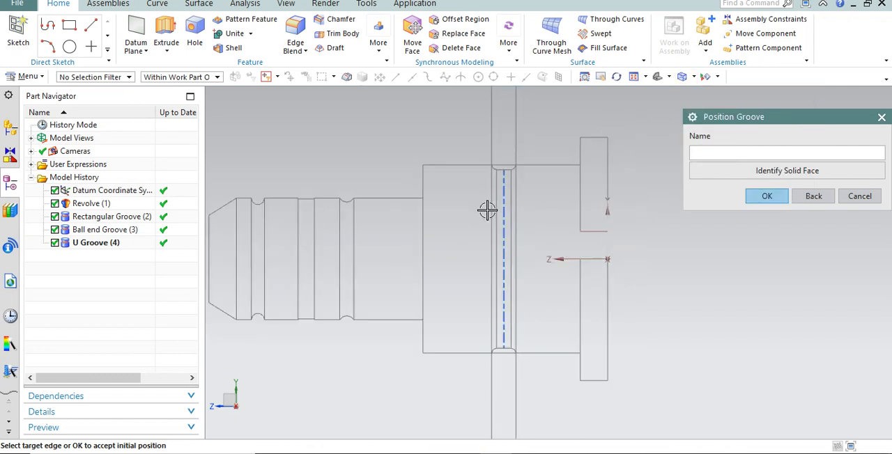
pyautogui.scroll(-2, 570, 127)
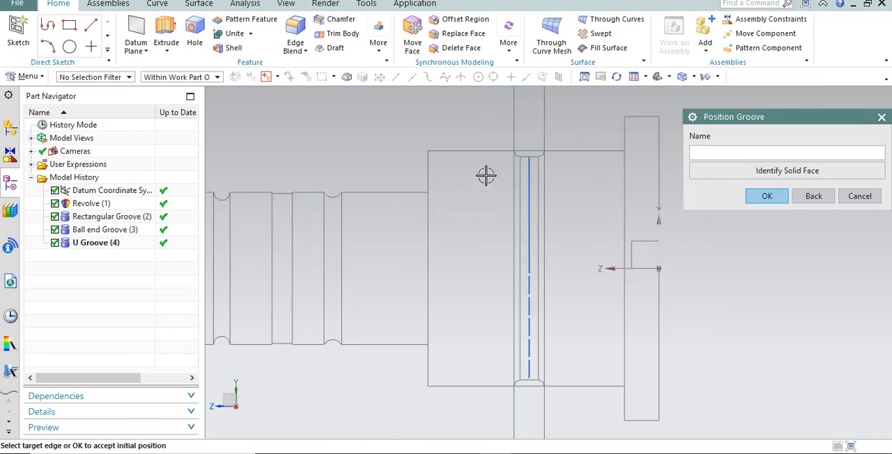
# Position the U groove with its centre line 50 mm from the flange's inner edge, and return to the groove type choice.
pyautogui.click(626, 128)
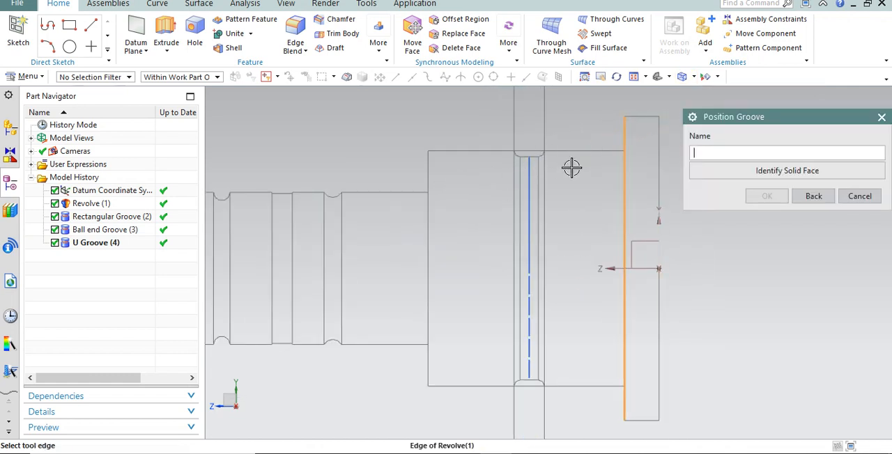
pyautogui.click(534, 163)
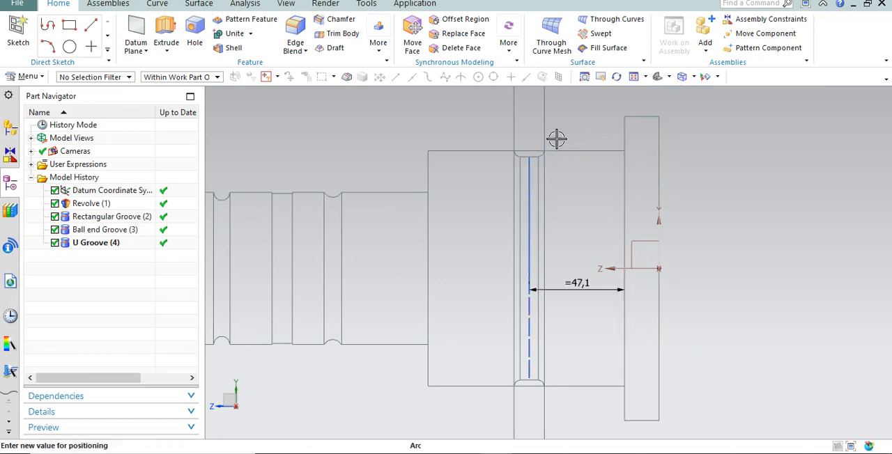
pyautogui.write('50')
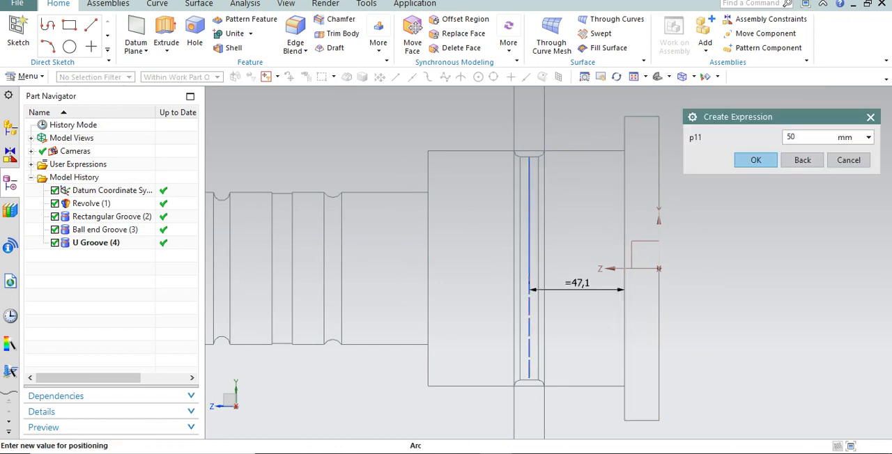
pyautogui.click(743, 162)
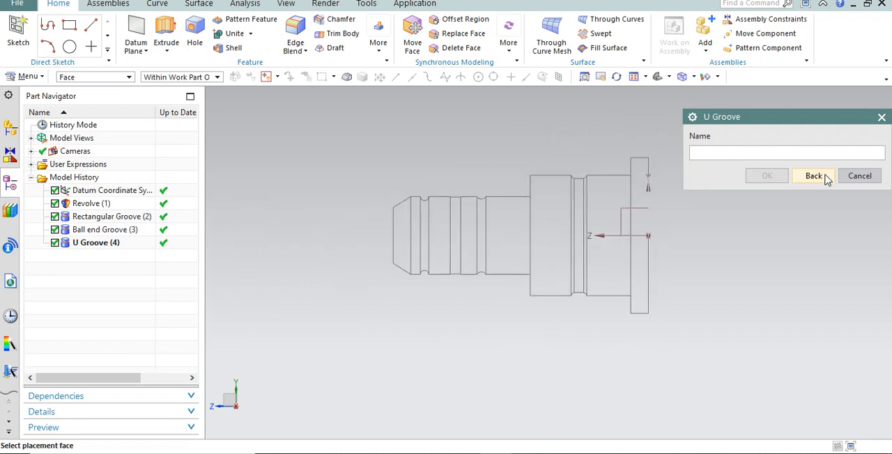
pyautogui.click(813, 178)
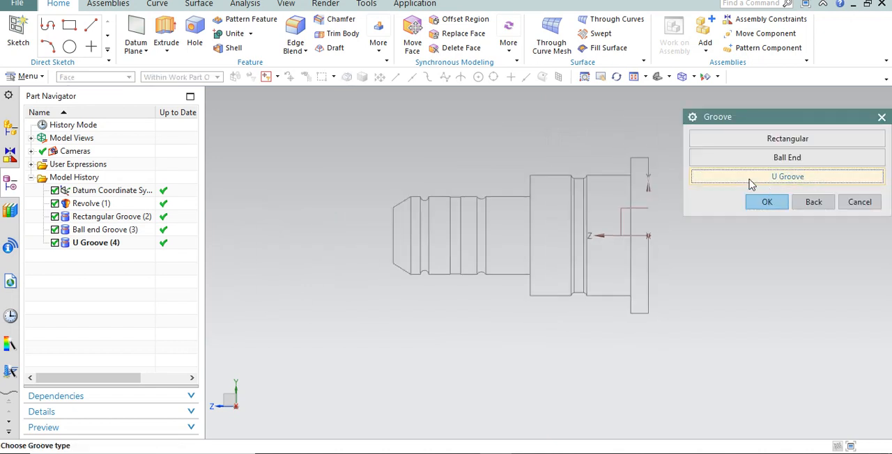
pyautogui.scroll(-1, 584, 192)
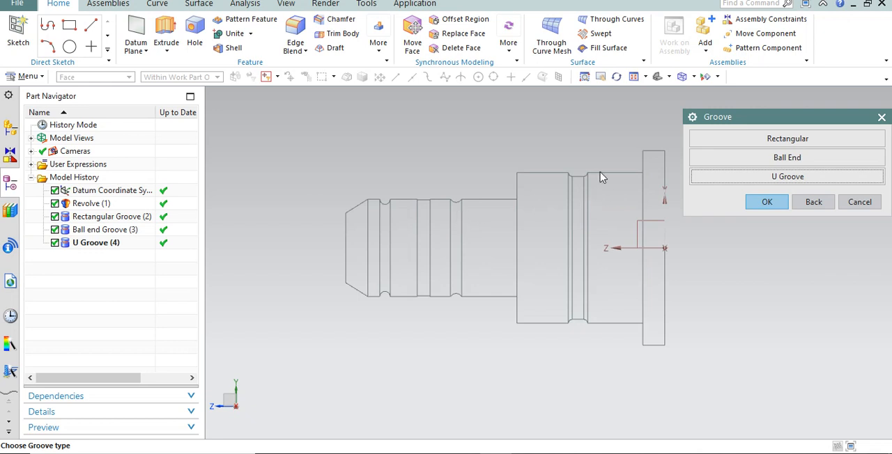
# Display the model in Shaded with Edges and examine the grooves on the narrow shaft section.
pyautogui.click(693, 76)
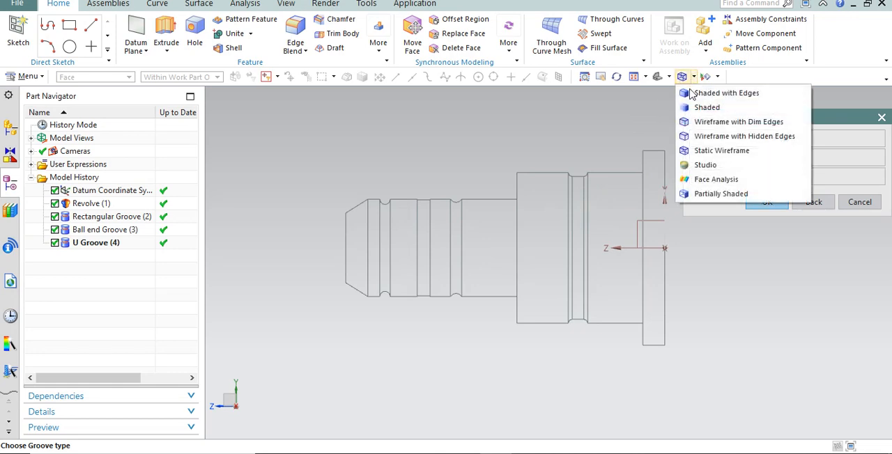
pyautogui.click(722, 91)
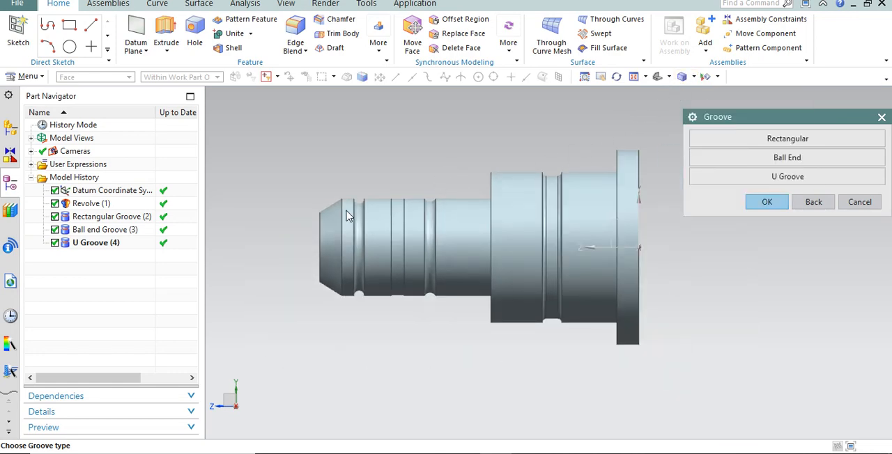
pyautogui.scroll(3, 347, 216)
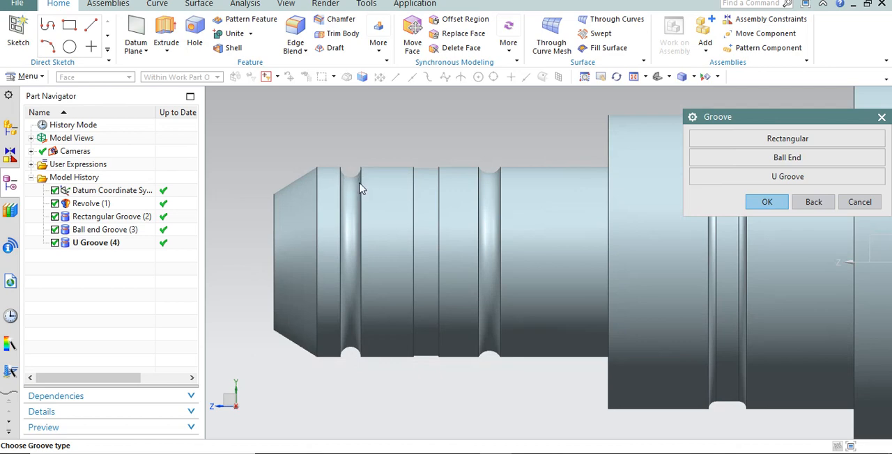
pyautogui.scroll(-3, 346, 182)
pyautogui.scroll(3, 366, 176)
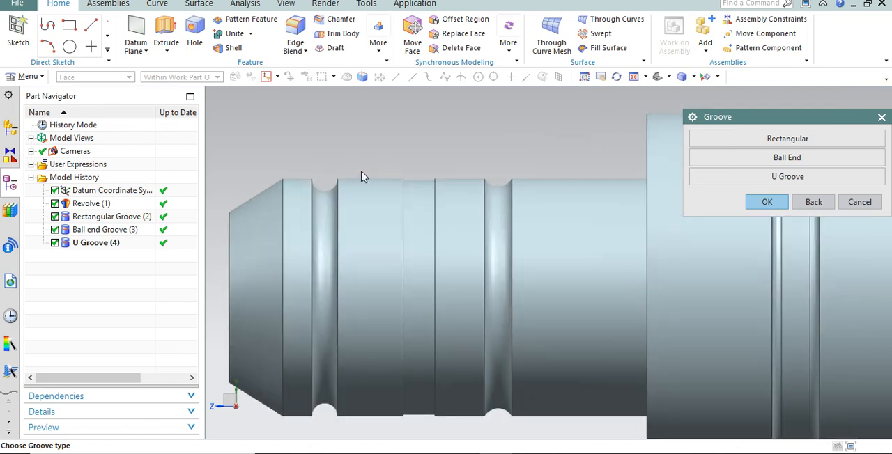
pyautogui.scroll(-2, 361, 167)
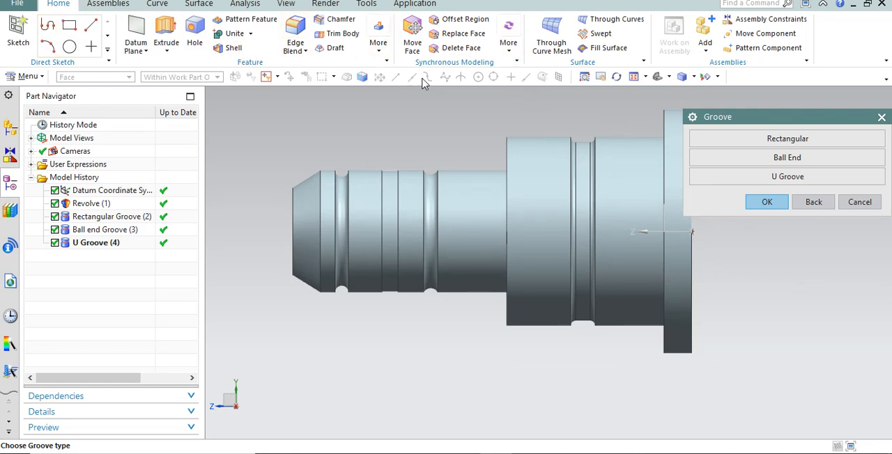
# Examine the U groove on the large middle section up close and the whole grooved part from an angled view.
pyautogui.click(378, 47)
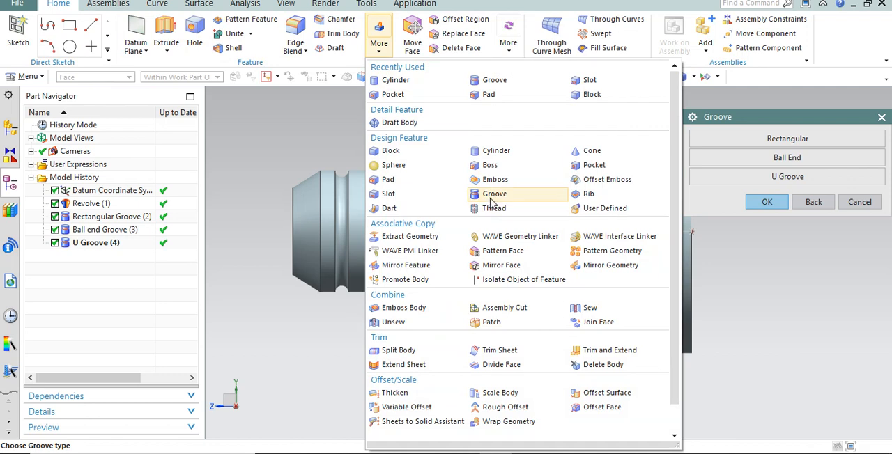
pyautogui.click(724, 198)
pyautogui.scroll(2, 622, 110)
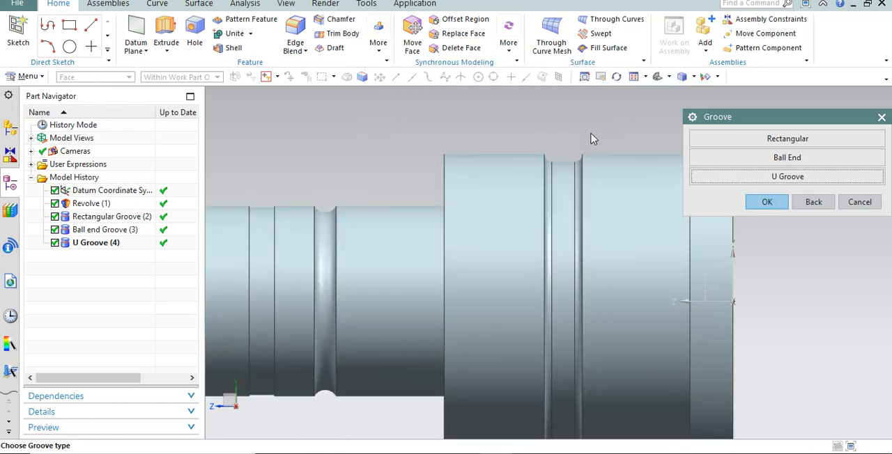
pyautogui.scroll(-3, 537, 156)
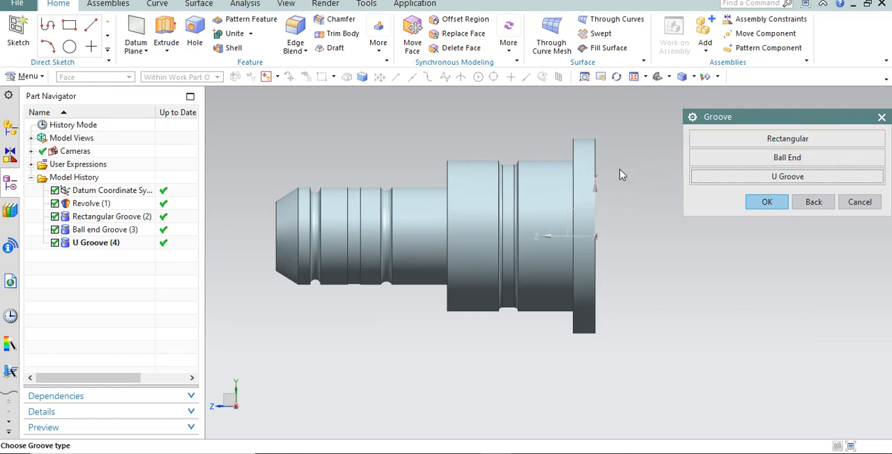
pyautogui.moveTo(621, 172); pyautogui.dragTo(647, 243, button='middle')
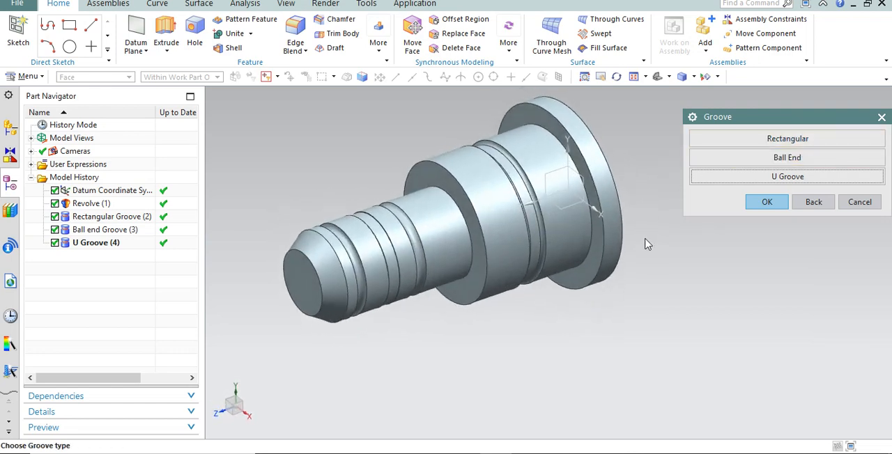
pyautogui.scroll(2, 617, 167)
pyautogui.moveTo(622, 159); pyautogui.dragTo(614, 161, button='middle')
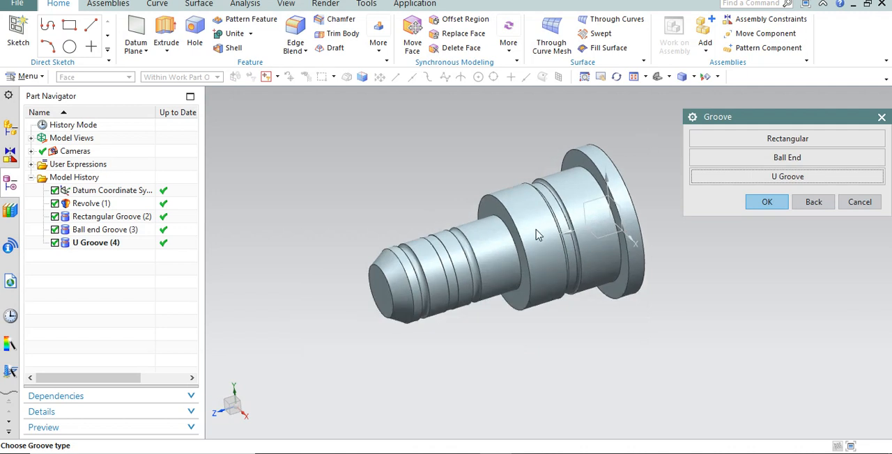
pyautogui.scroll(1, 523, 248)
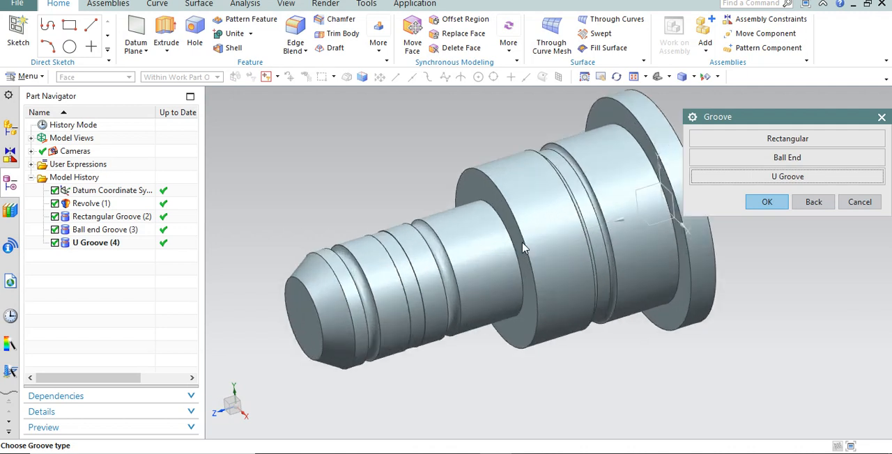
pyautogui.click(778, 210)
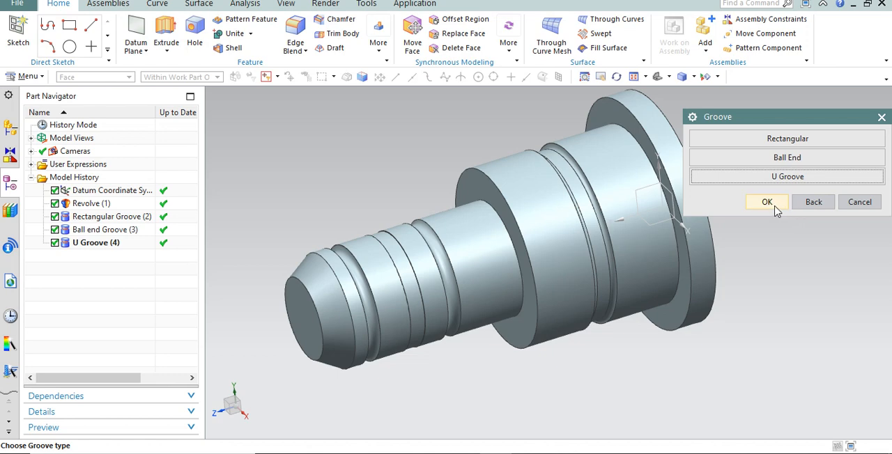